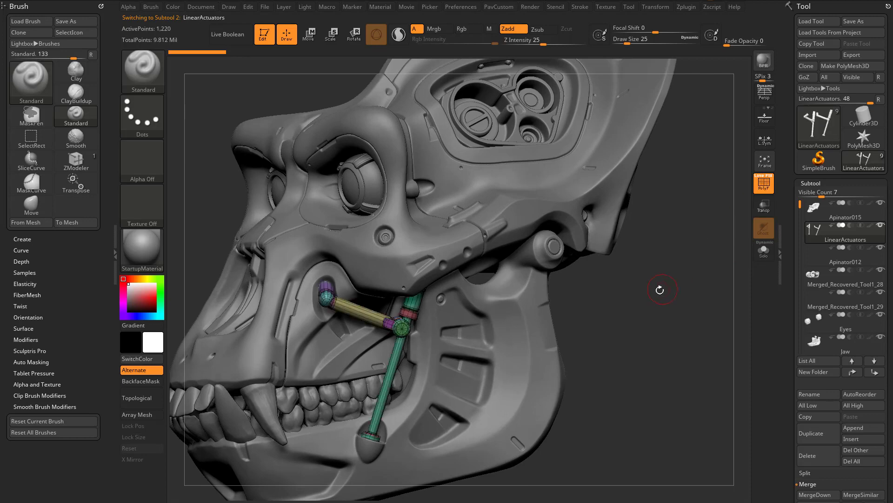
Isolate the LinearActuators subtool and inspect the joints and segments of both actuators.
click(764, 253)
alt+drag(674, 303, 619, 313)
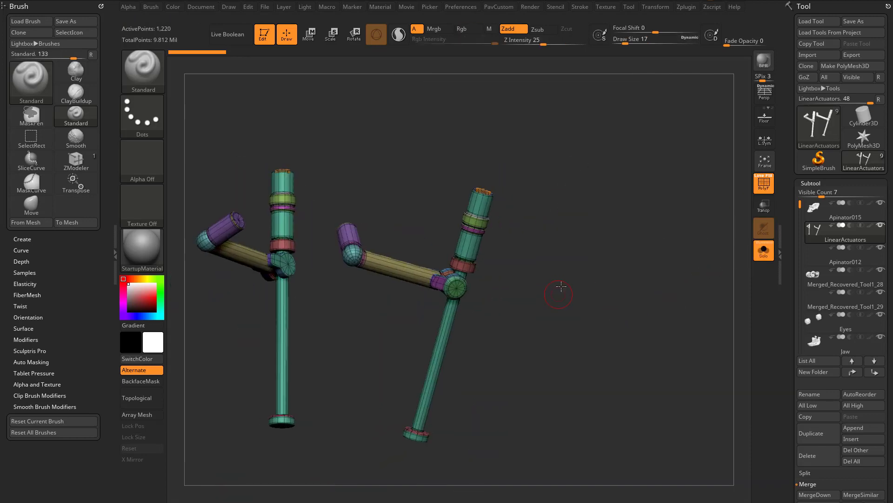
drag(558, 289, 573, 301)
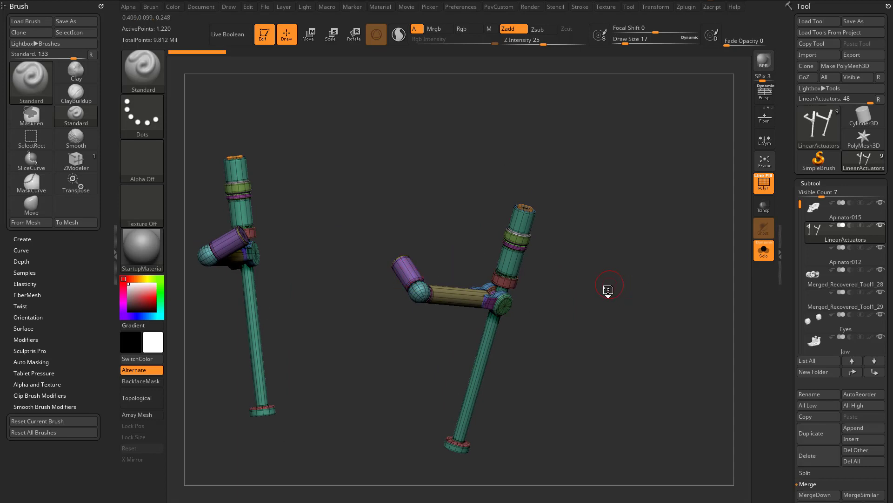
Load the IMM PrimitivesH insert brush and choose its Insert H Cylinder mesh.
key(m)
mouse_move(543, 377)
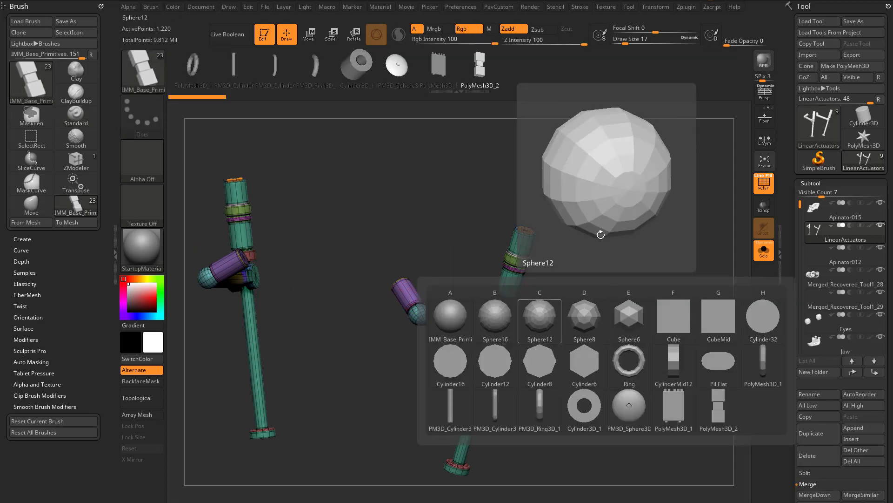
key(b)
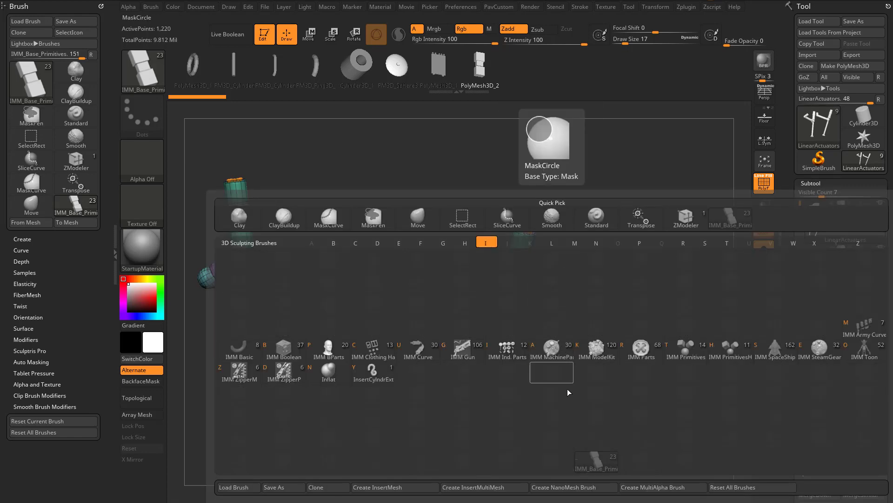
click(729, 348)
key(m)
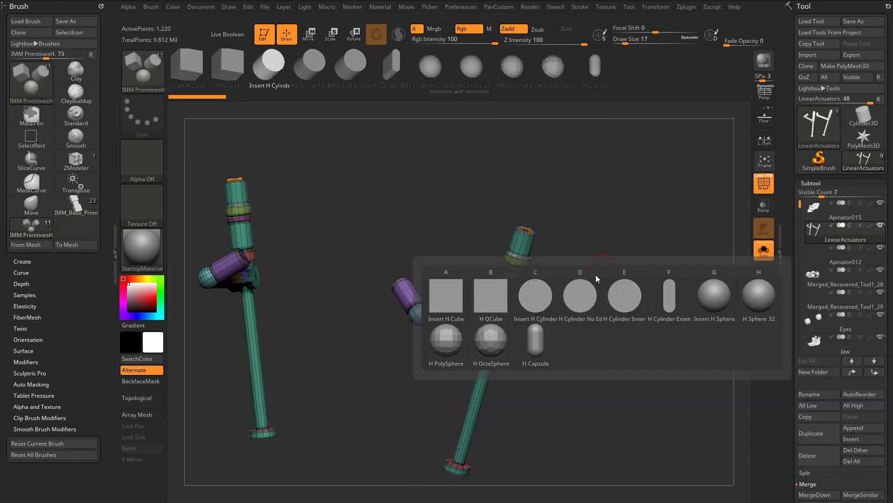
click(535, 300)
drag(603, 282, 592, 285)
Switch to the browser to view the channel's video search results for IMM Brush.
key(alt+Tab)
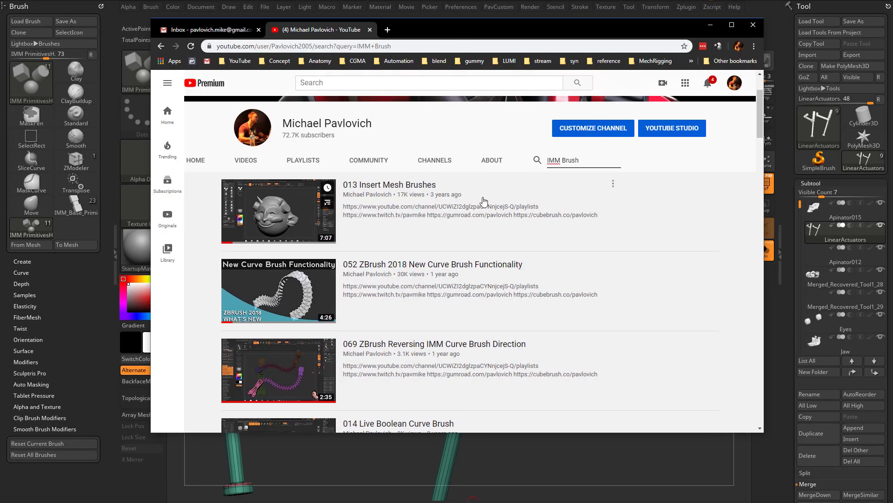
drag(494, 25, 584, 502)
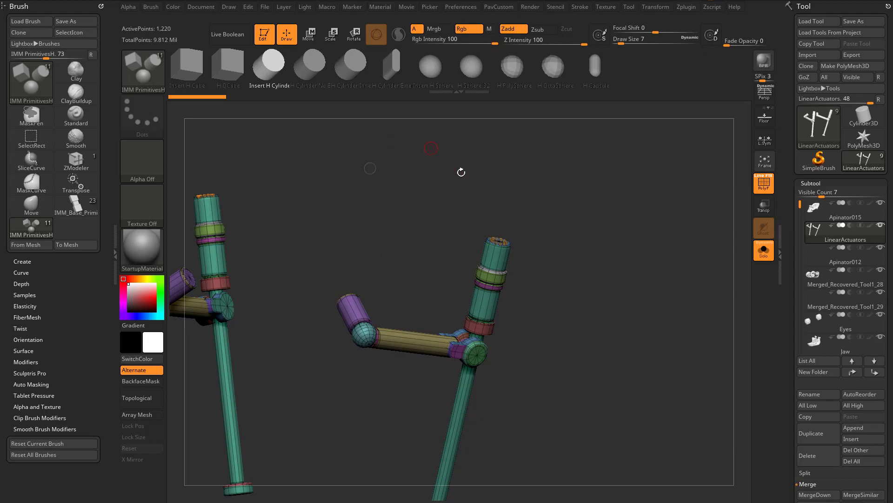
Return to ZBrush, bring the whole skull back into view and make the Apinator015 subtool active with LinearActuators hidden.
drag(461, 172, 554, 209)
drag(581, 271, 641, 220)
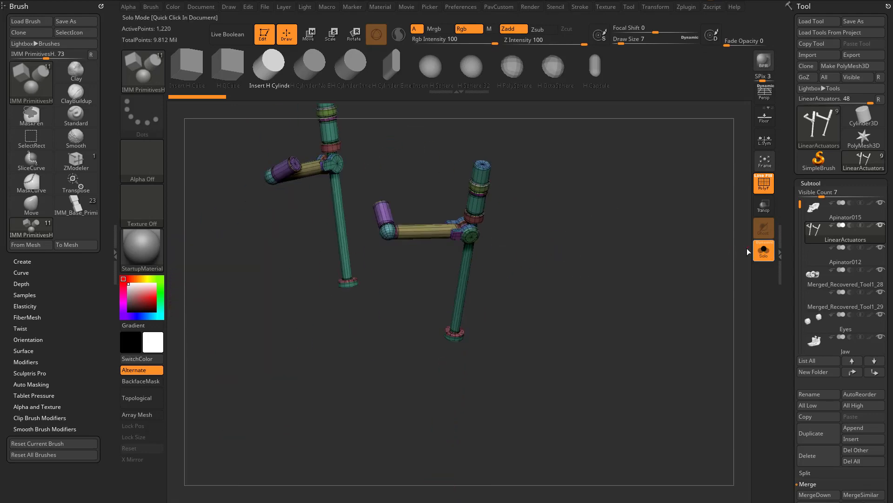
click(764, 251)
drag(704, 210, 744, 241)
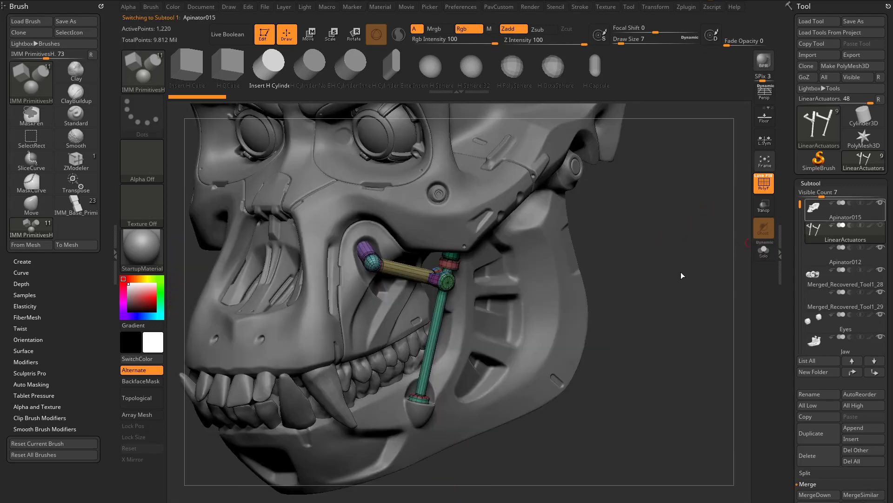
Set the draw size to 9 and turn off the polyframe display.
mouse_move(687, 272)
mouse_down()
mouse_move(688, 214)
mouse_move(680, 277)
mouse_move(672, 245)
mouse_up()
text(s9)
key(Return)
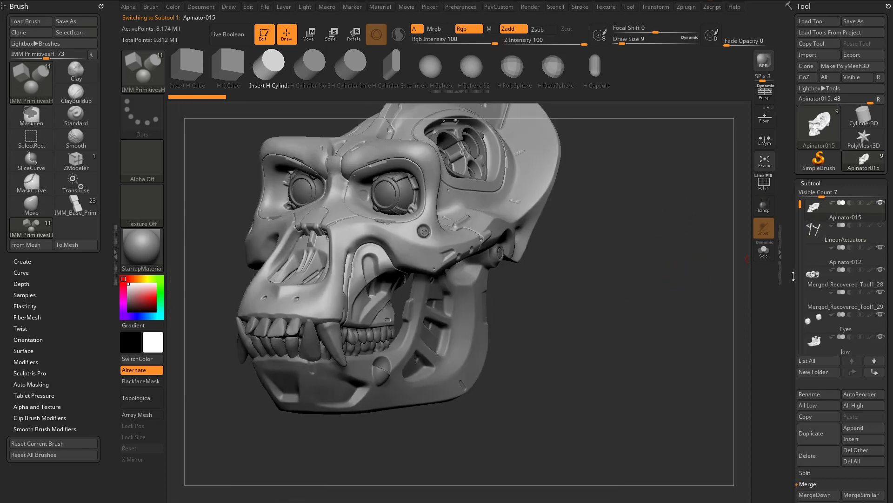
Append a PolyMesh3D star as a new subtool, select it and isolate it.
scroll(800, 287, down, 1)
click(851, 427)
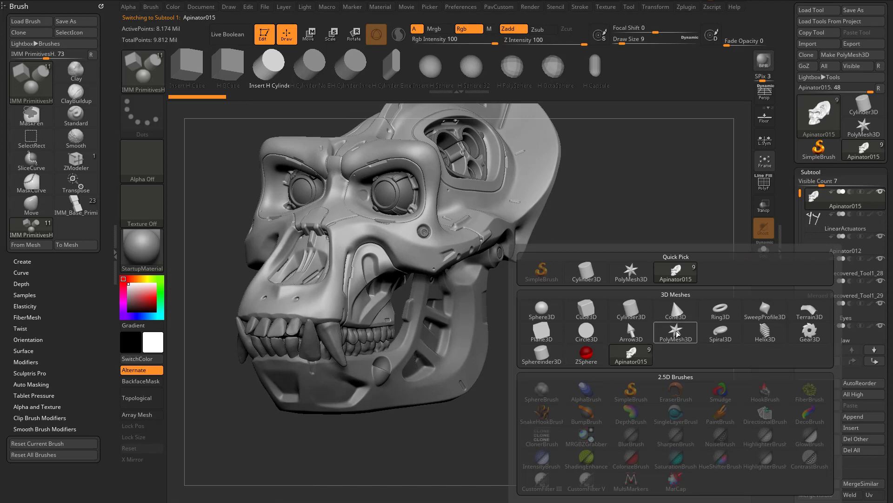
click(672, 298)
click(764, 250)
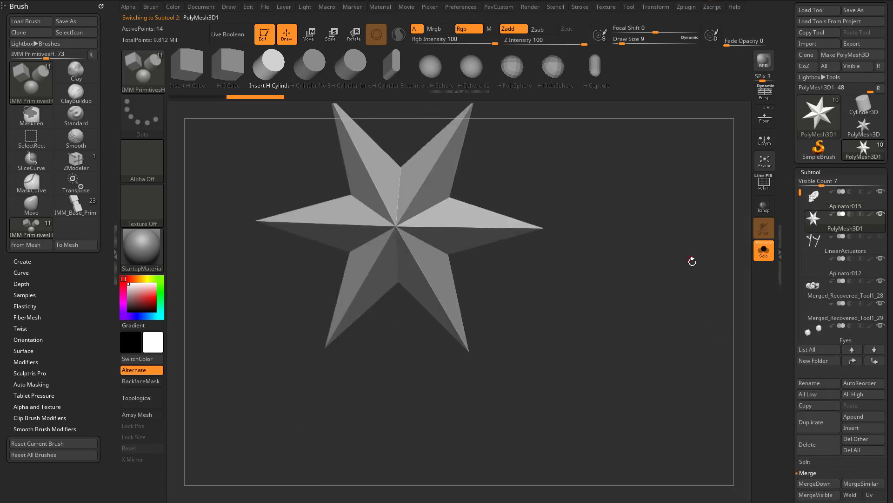
Activate the Move gizmo on the star and show the surrounding skull with transparency and ghosting.
key(w)
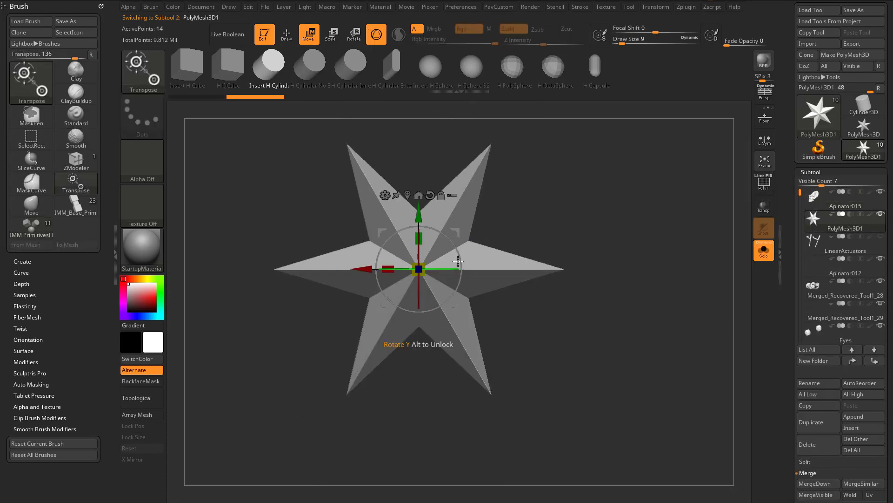
click(754, 207)
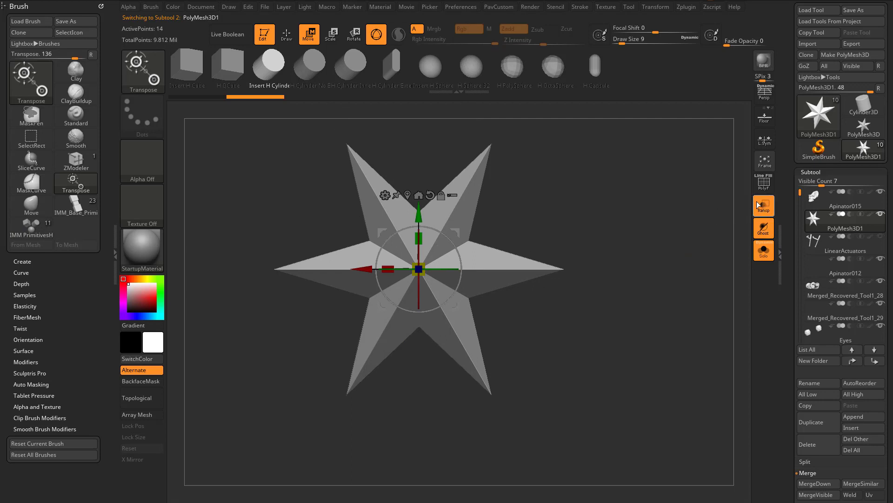
click(764, 249)
drag(679, 258, 628, 261)
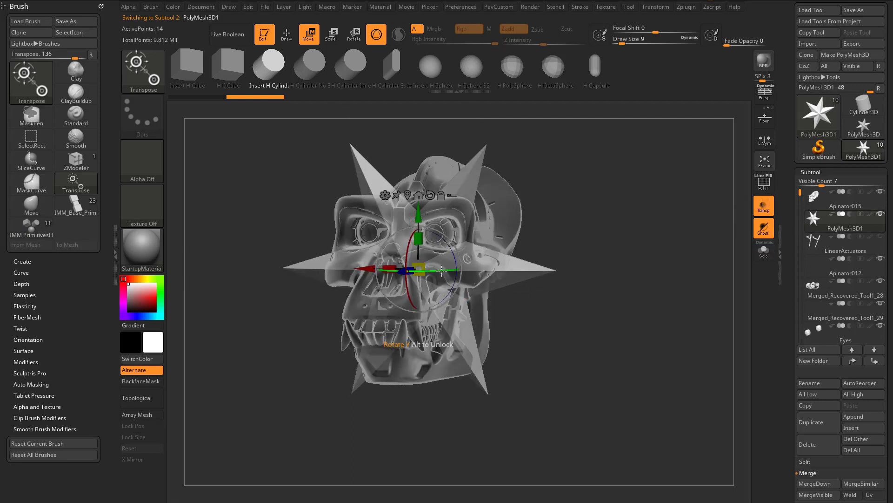
drag(338, 317, 410, 260)
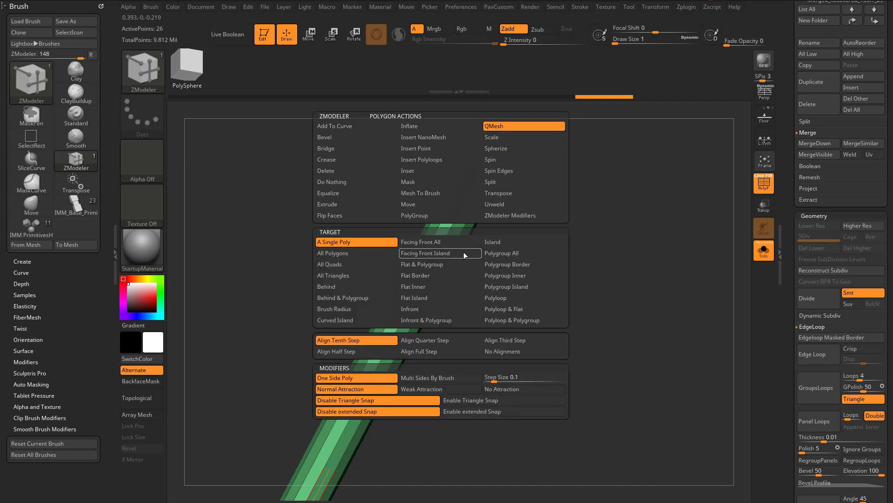
Set the ZModeler polygon QMesh target to Polygroup All and apply it to the cylindrical rod.
click(521, 252)
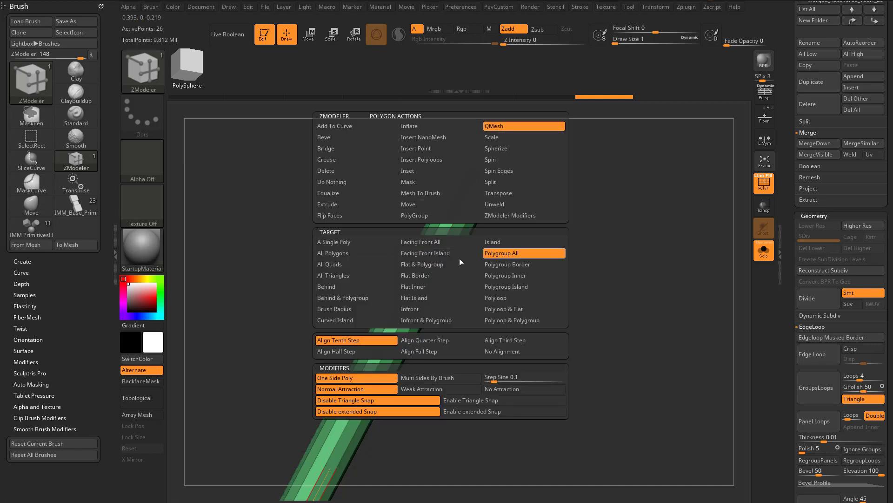
alt+drag(608, 247, 586, 249)
click(484, 233)
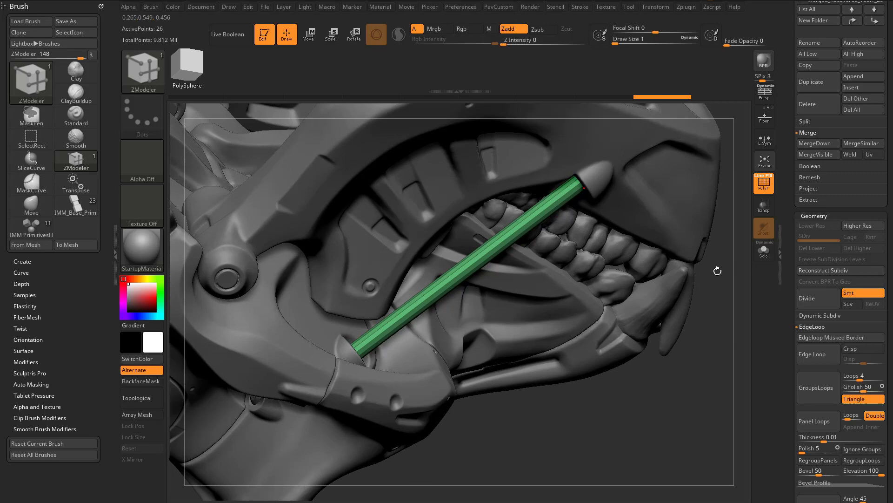
drag(717, 271, 712, 279)
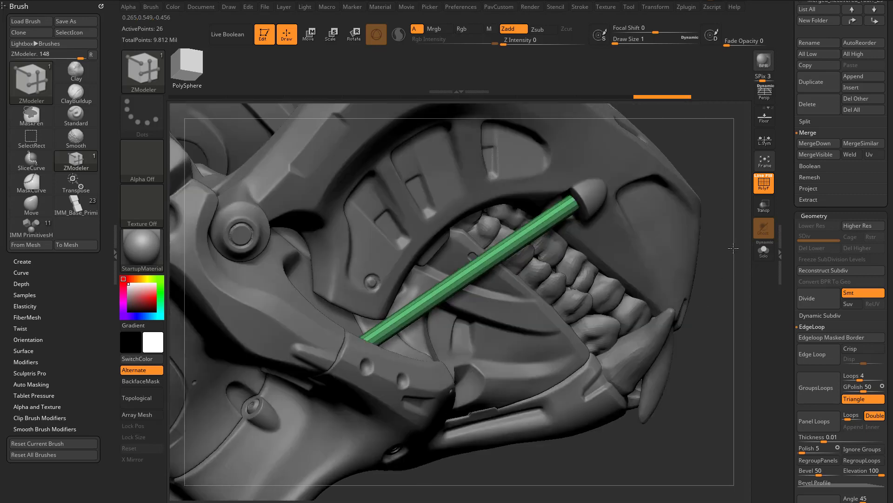
Place the Move gizmo at the isolated rod's cheekbone end and duplicate the rod subtool.
click(764, 250)
key(w)
alt+drag(653, 325, 726, 273)
drag(788, 256, 794, 363)
click(811, 361)
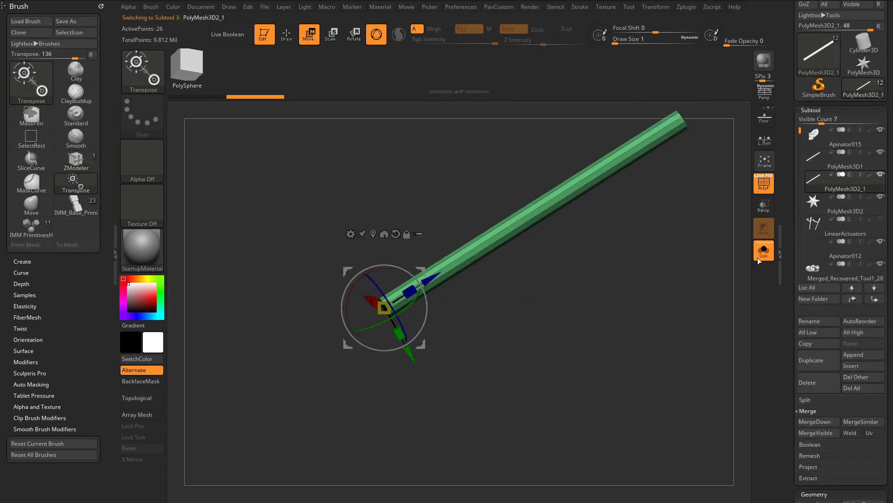
Scale the duplicate rod down along its length into a short collar at the cheekbone socket.
click(763, 250)
drag(417, 290, 374, 310)
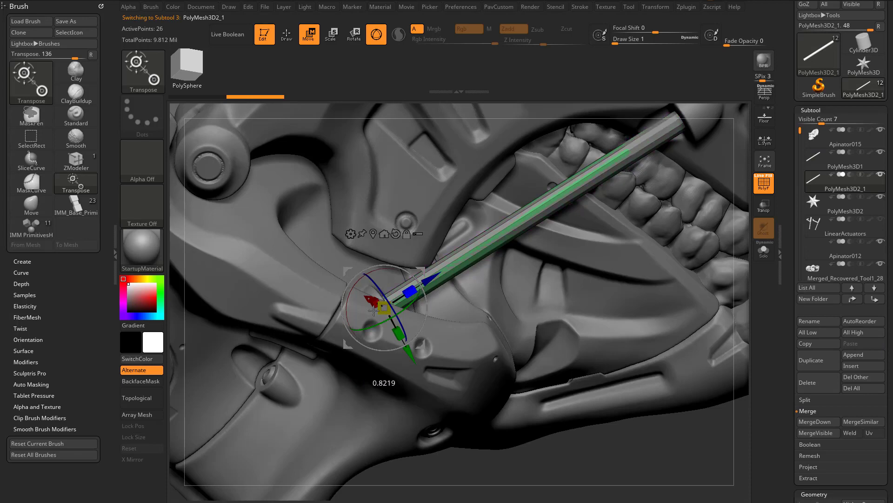
drag(614, 438, 630, 471)
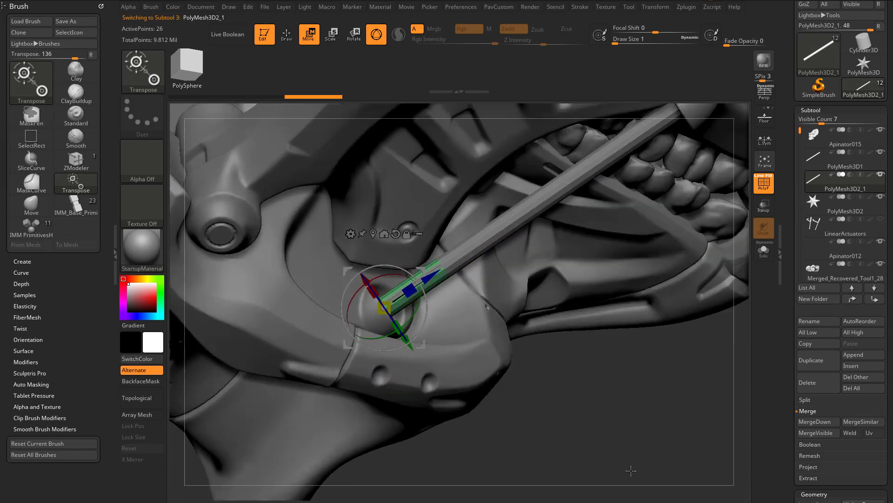
alt+drag(701, 471, 715, 454)
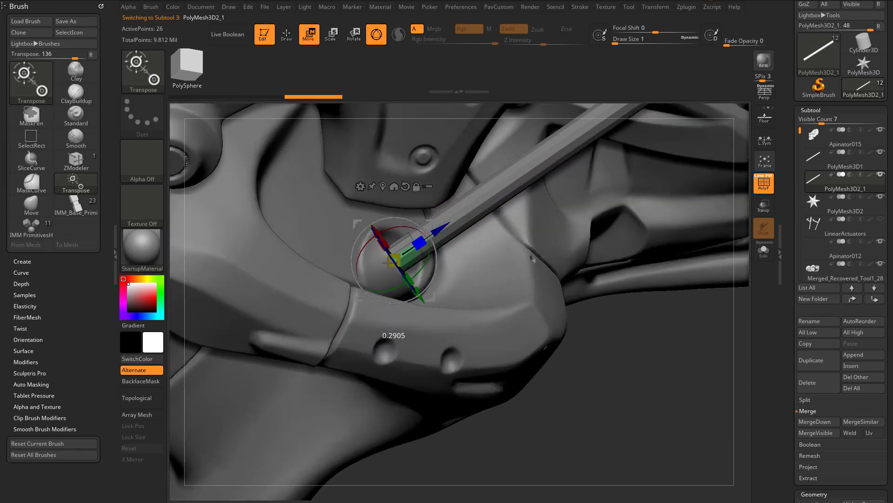
right_drag(407, 262, 558, 249)
click(763, 250)
drag(724, 271, 660, 317)
drag(419, 245, 432, 239)
click(763, 254)
Thicken the collar slightly outward with QMesh on its whole polygroup.
key(q)
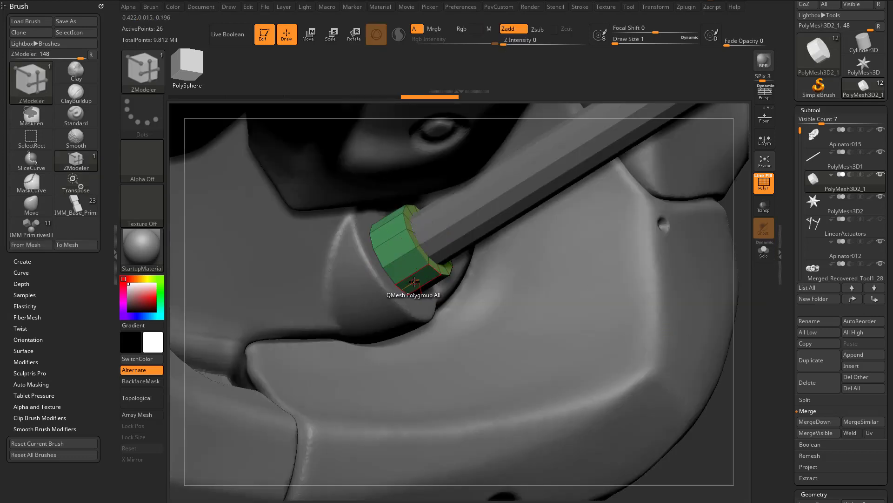
drag(414, 281, 418, 288)
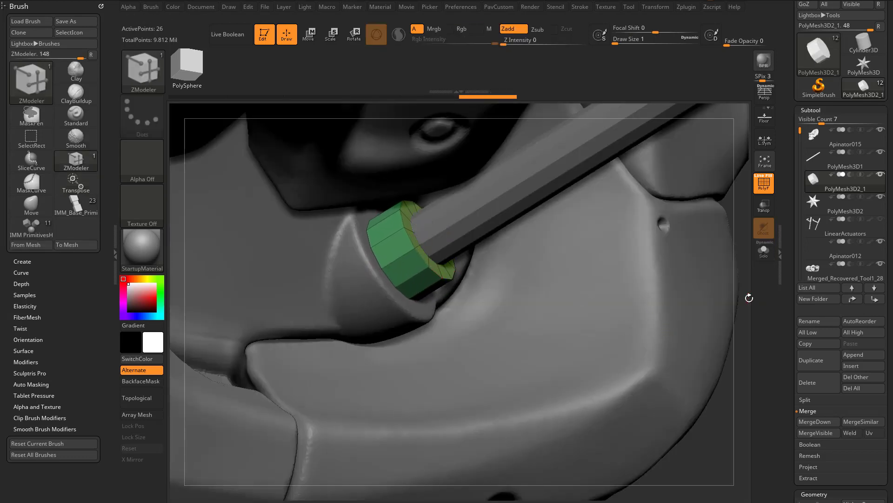
alt+drag(742, 309, 692, 309)
alt+drag(677, 344, 689, 362)
alt+drag(663, 406, 624, 424)
Select the long rod subtool, check it against both sockets and switch to the Standard brush.
alt+click(505, 249)
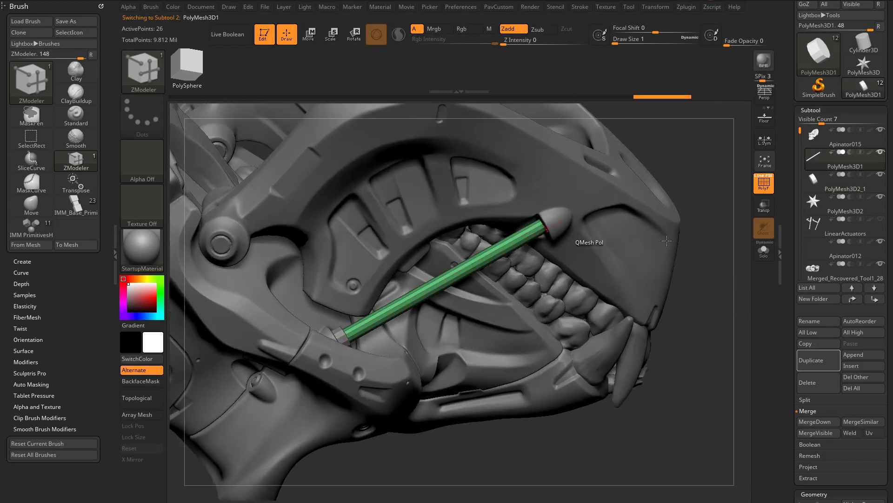
drag(700, 294, 703, 309)
drag(572, 377, 369, 355)
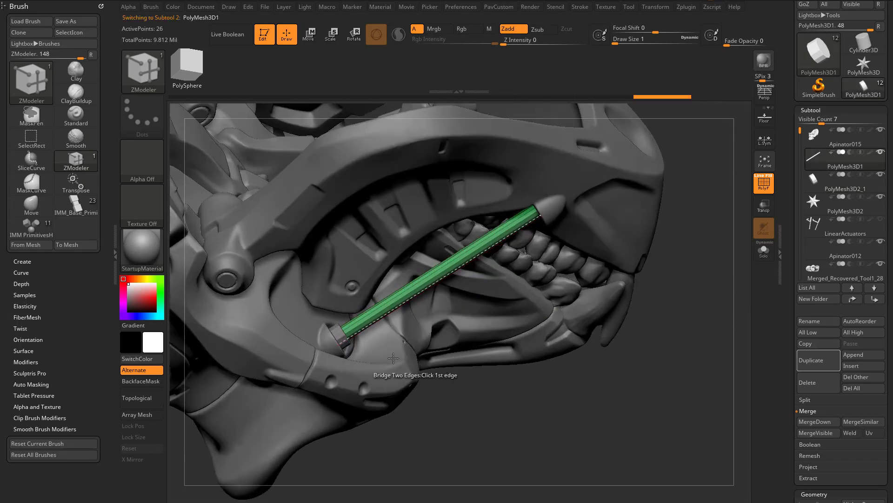
drag(508, 404, 342, 353)
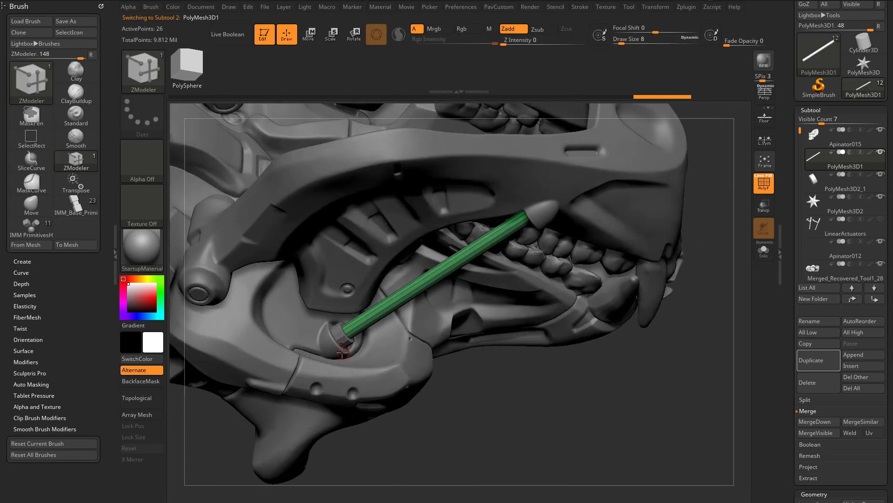
right_click(468, 404)
key(b)
key(s)
key(t)
ctrl+right_drag(462, 418, 475, 404)
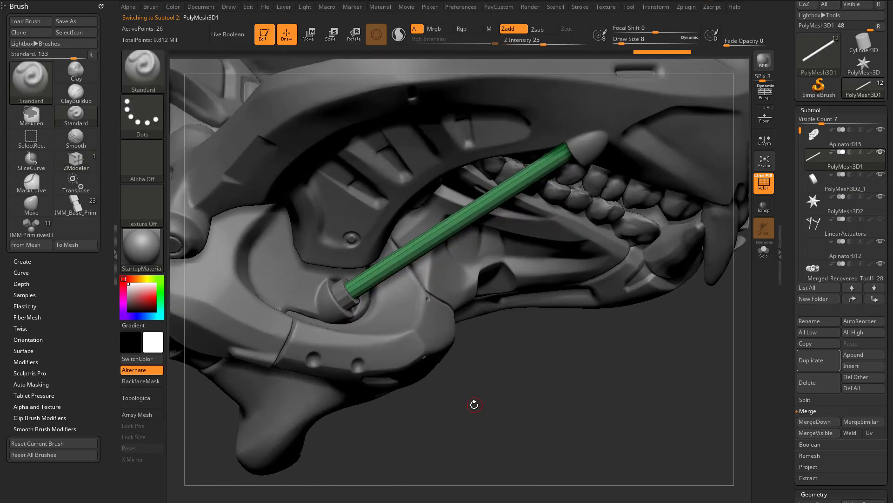
Duplicate the collar as a separate subtool and move the copy about 0.58 units along the rod to the jaw-side socket.
alt+click(343, 307)
drag(529, 323, 515, 365)
key(w)
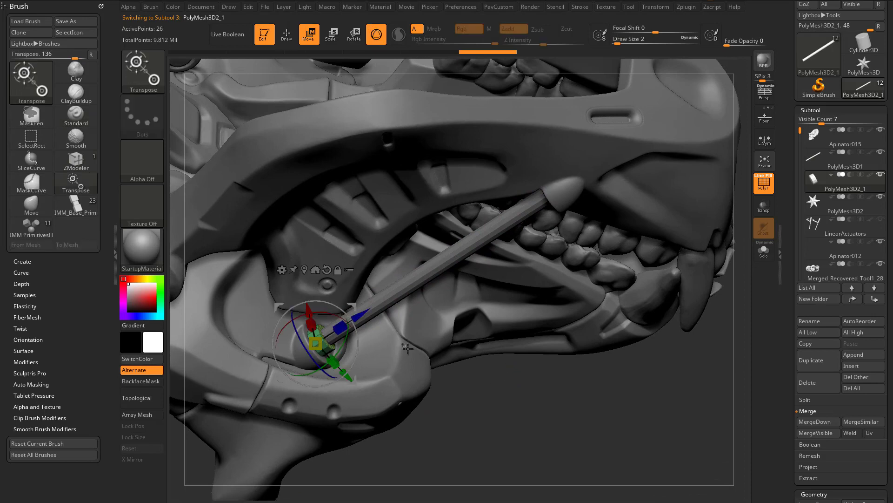
ctrl+drag(363, 315, 577, 175)
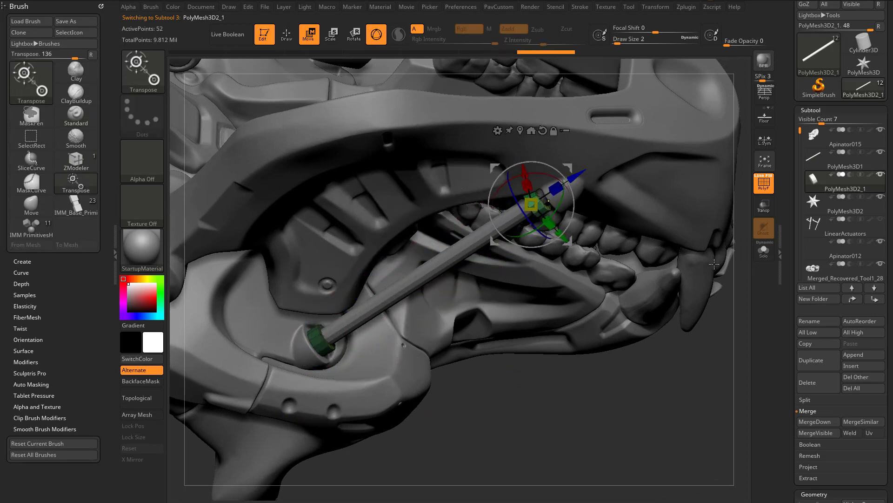
key(ctrl+z)
click(808, 359)
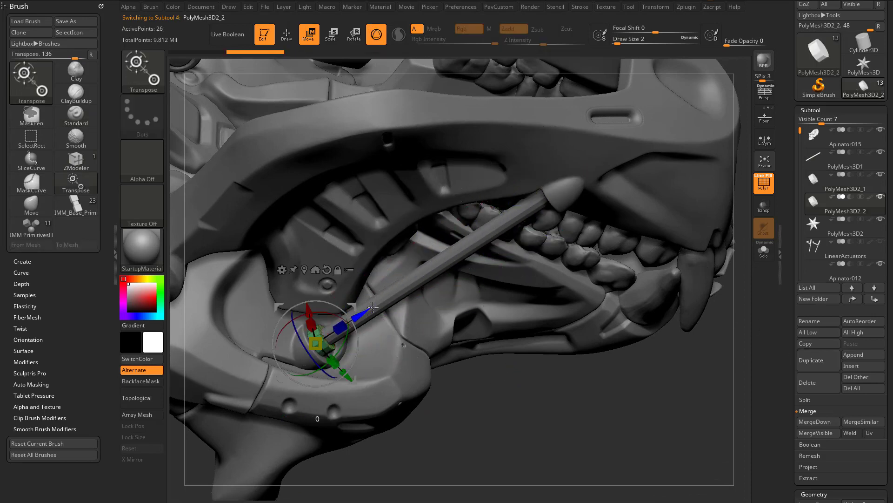
drag(373, 307, 631, 237)
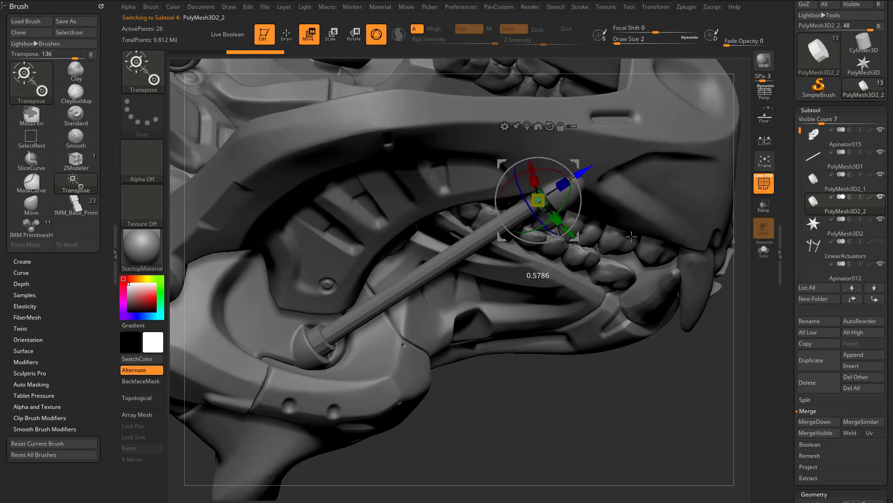
key(q)
right_drag(631, 237, 541, 292)
Select the long rod and place its Move gizmo at the jaw-side end.
alt+click(506, 223)
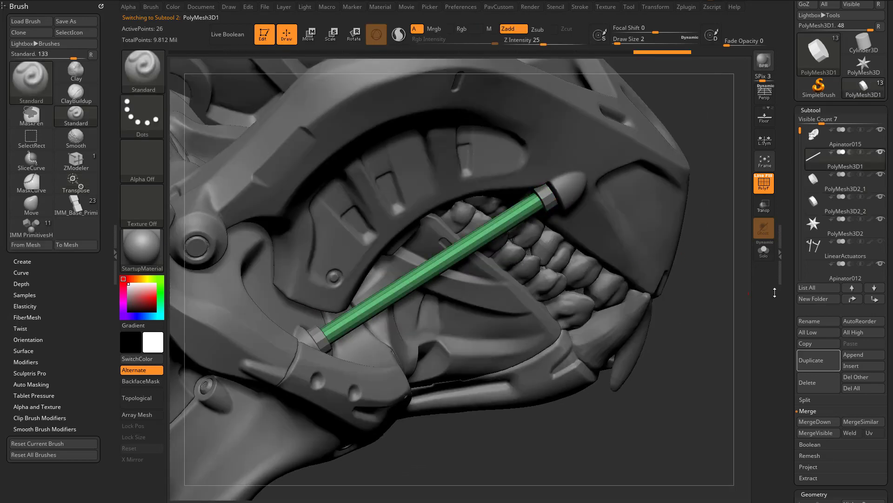
click(764, 250)
mouse_move(714, 289)
right_down()
mouse_move(682, 313)
mouse_move(642, 319)
mouse_move(622, 282)
mouse_move(782, 257)
right_up()
key(w)
alt+click(506, 256)
click(767, 255)
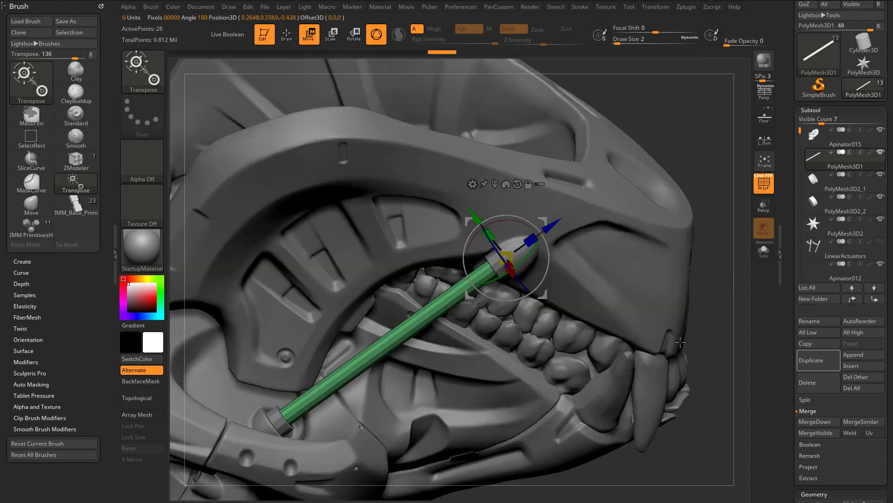
Duplicate the long rod and shrink the copy into a short sleeve seated beside the jaw-side collar.
alt+right_drag(713, 358, 803, 359)
click(815, 358)
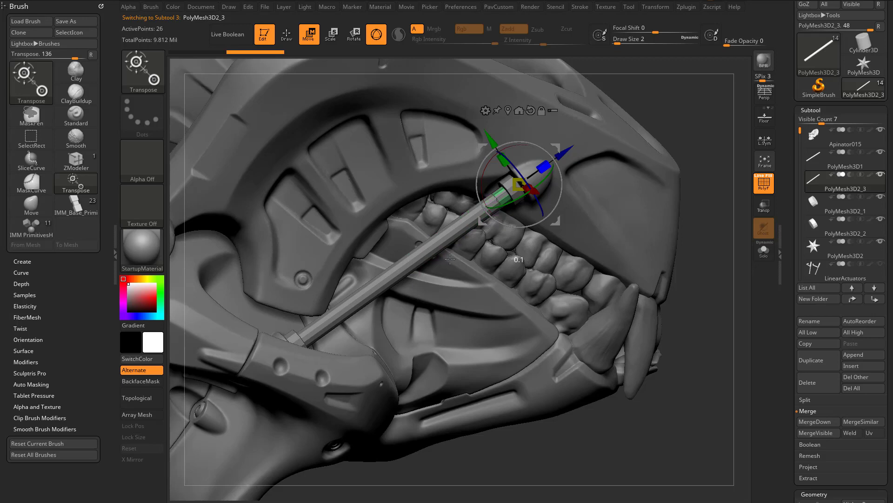
right_drag(699, 213, 658, 241)
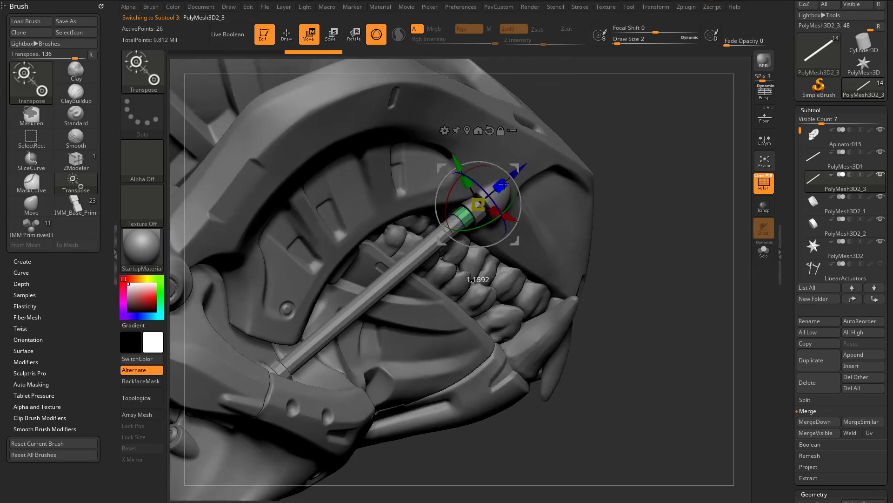
key(q)
mouse_move(616, 195)
right_down()
mouse_move(722, 216)
mouse_move(706, 208)
mouse_move(684, 232)
mouse_move(692, 229)
right_up()
Select the original long rod subtool and delete it, keeping the sleeve and both collars.
key(shift+f)
alt+click(434, 236)
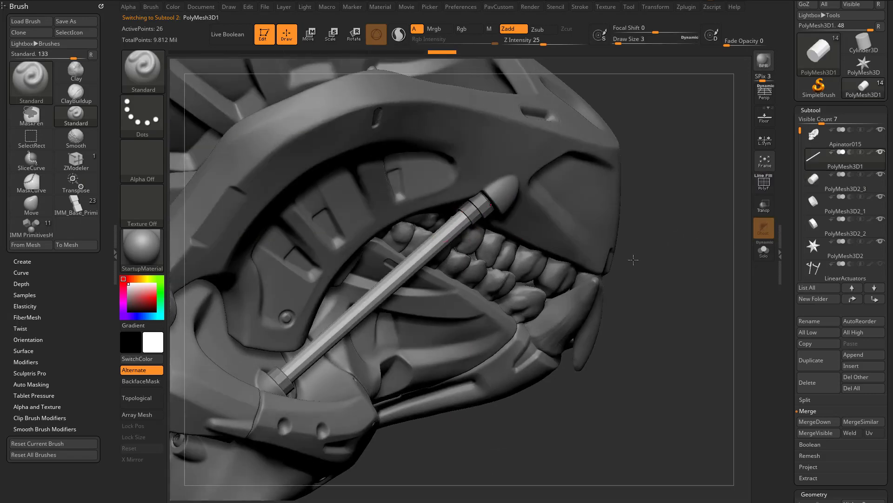
right_drag(687, 312, 726, 314)
click(806, 386)
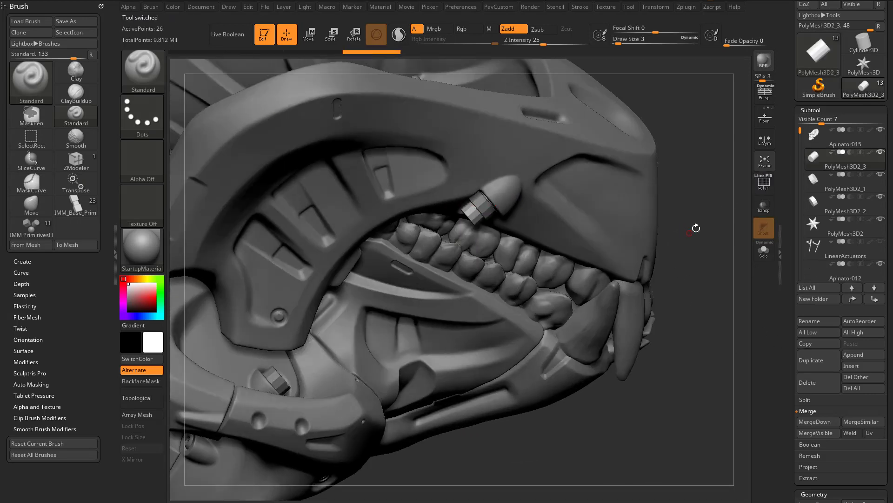
Select the collar at the jaw-side socket, check its Move gizmo and display the polyframe.
right_drag(696, 228, 530, 222)
alt+click(484, 205)
key(w)
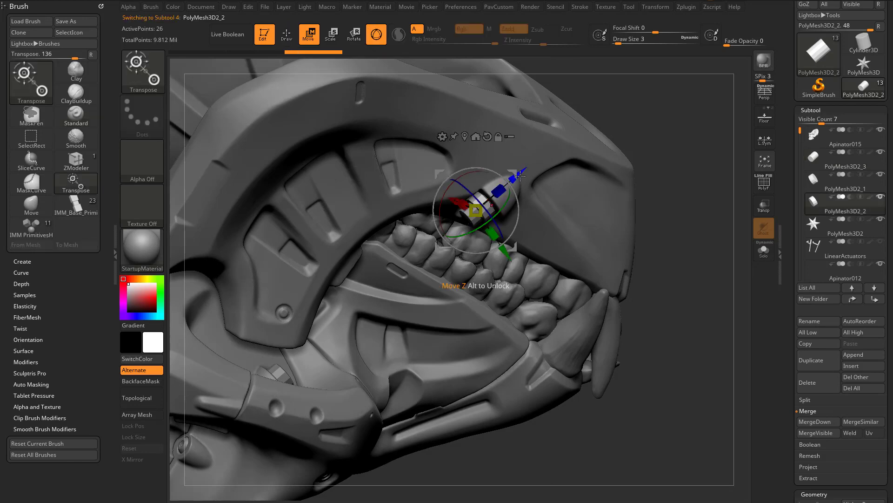
key(q)
click(757, 187)
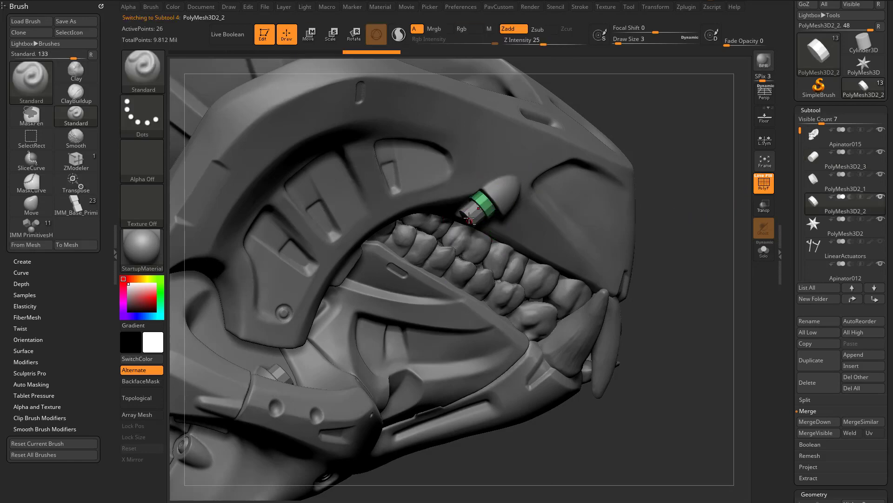
Select the short sleeve subtool and choose the Cylinder12 primitive of the IMM base primitives brush.
right_drag(713, 252, 683, 245)
key(2)
key(m)
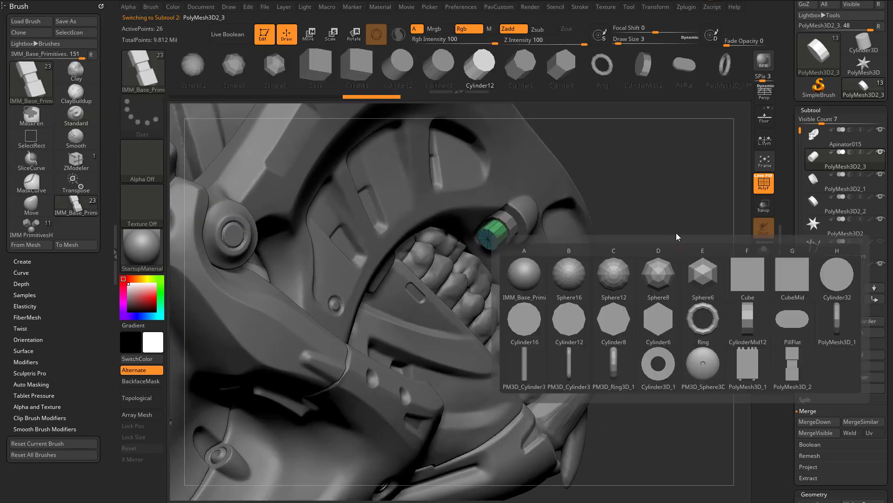
key(m)
key(m)
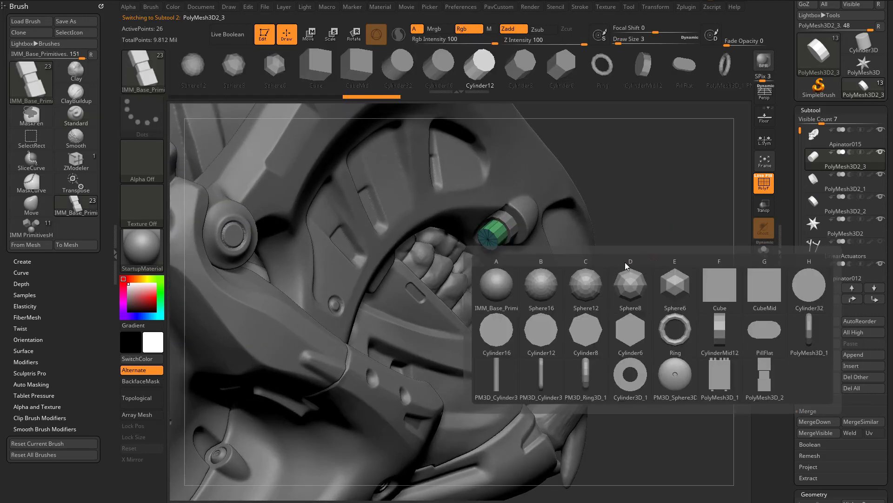
mouse_move(511, 334)
click(540, 334)
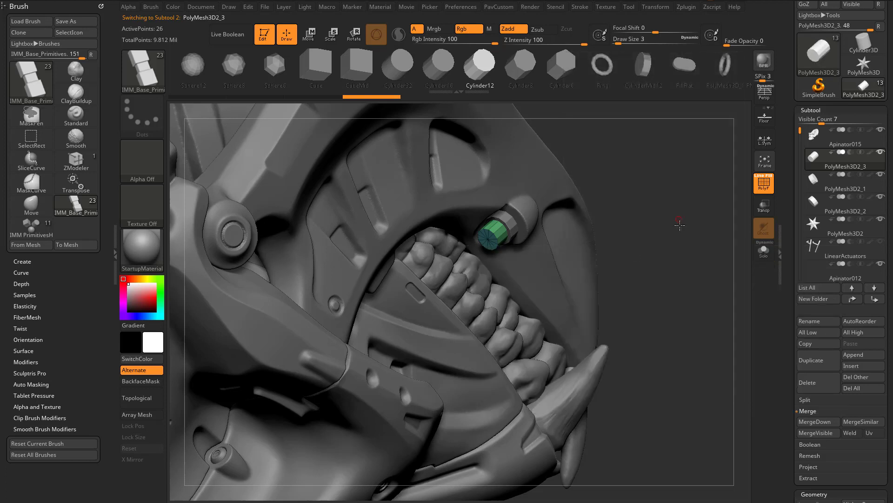
drag(680, 224, 670, 235)
mouse_move(491, 246)
mouse_down()
mouse_move(499, 313)
mouse_move(487, 258)
mouse_up()
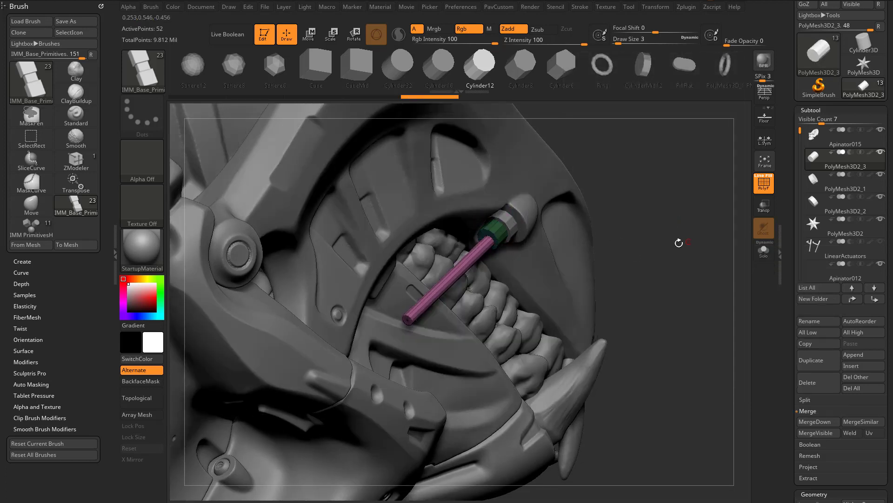
key(ctrl+z)
Insert a thin Cylinder12 rod at the centre of the sleeve's end face and lengthen it to the opposite socket's collar.
drag(654, 236, 694, 215)
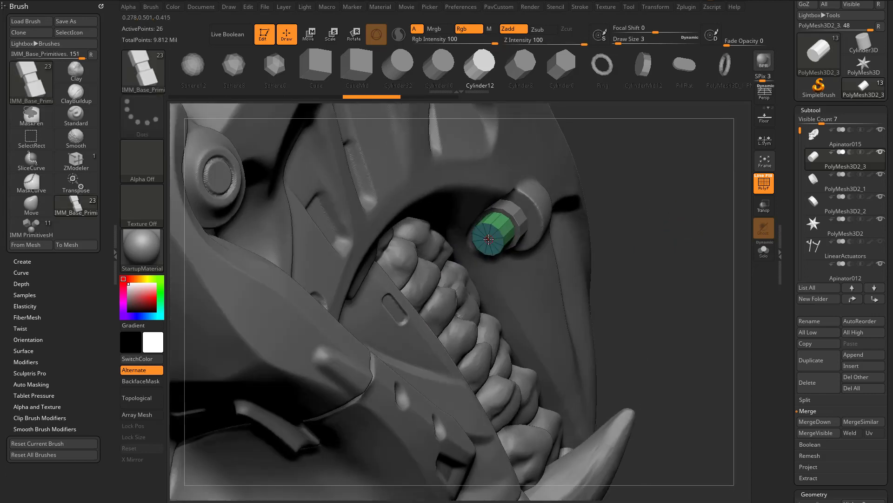
drag(487, 239, 554, 229)
drag(654, 224, 630, 254)
key(w)
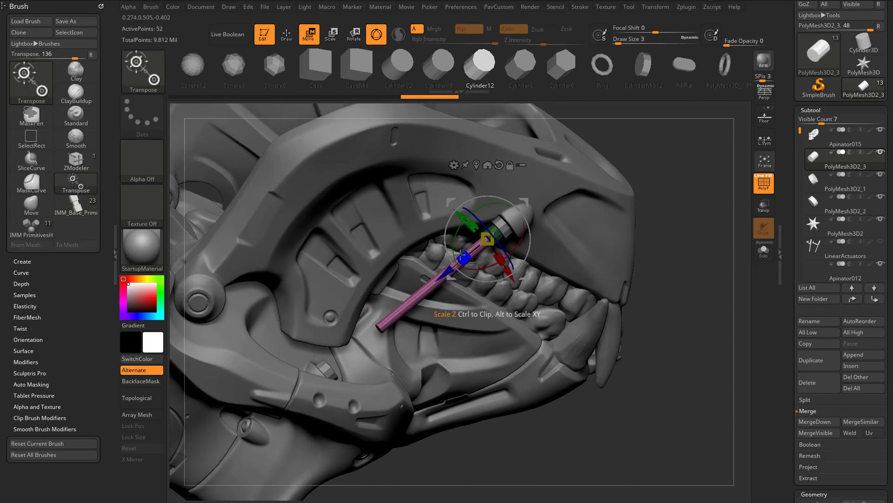
drag(463, 258, 440, 279)
key(q)
Separate the newly inserted rod from the sleeve into its own subtool with Split Unmasked Points.
drag(687, 239, 691, 250)
key(space)
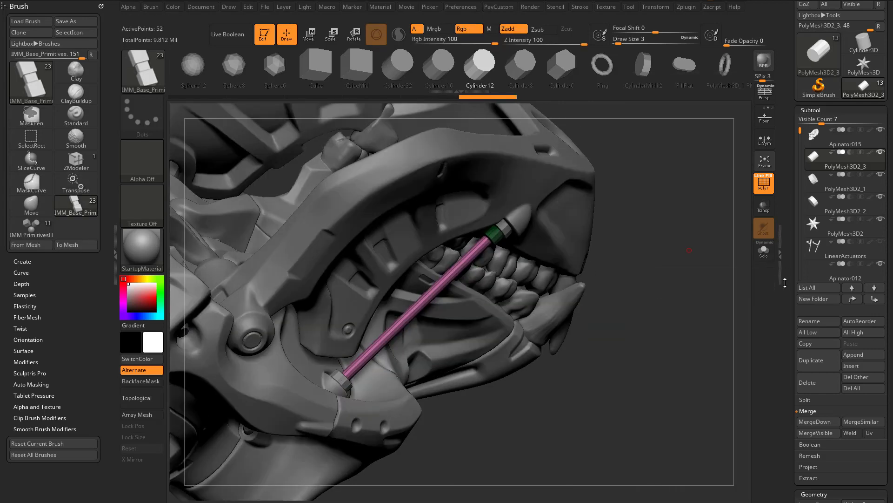
drag(810, 405, 810, 216)
click(810, 214)
click(820, 255)
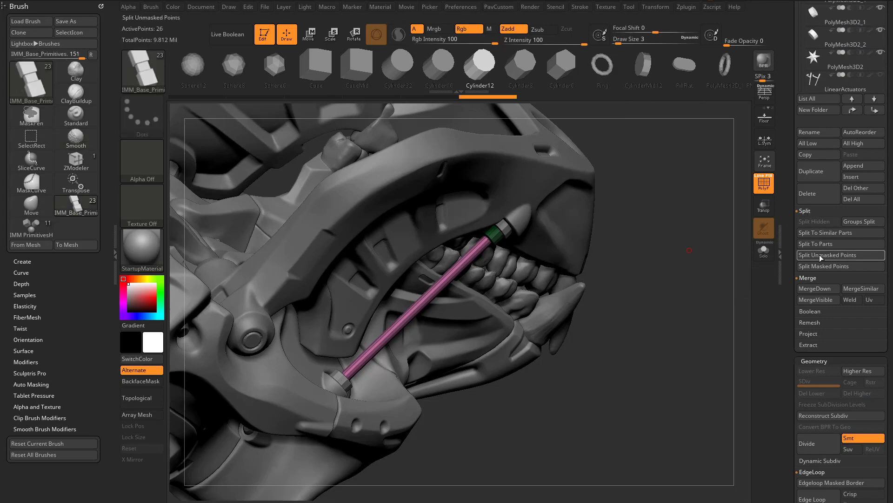
Check the jaw-side collar and the thin rod as separate subtools, and select the collar at the rod's far end.
drag(649, 251, 605, 253)
alt+click(507, 229)
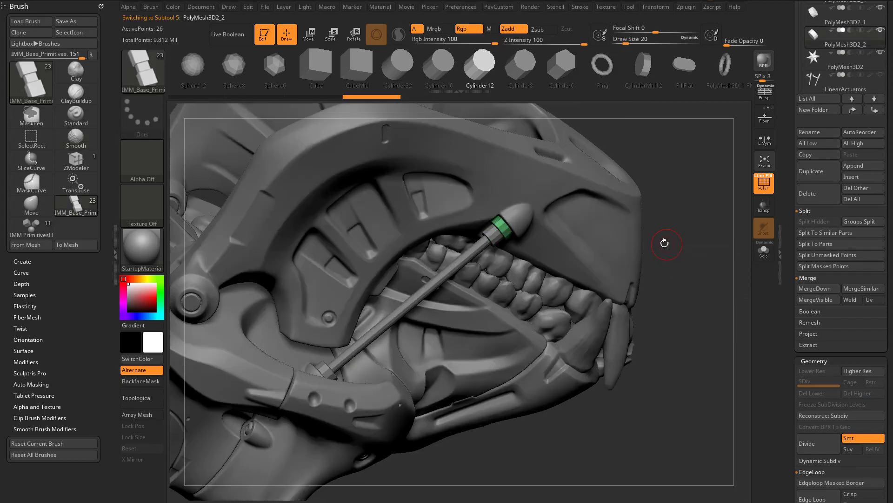
drag(682, 232, 698, 232)
alt+click(413, 316)
alt+click(360, 361)
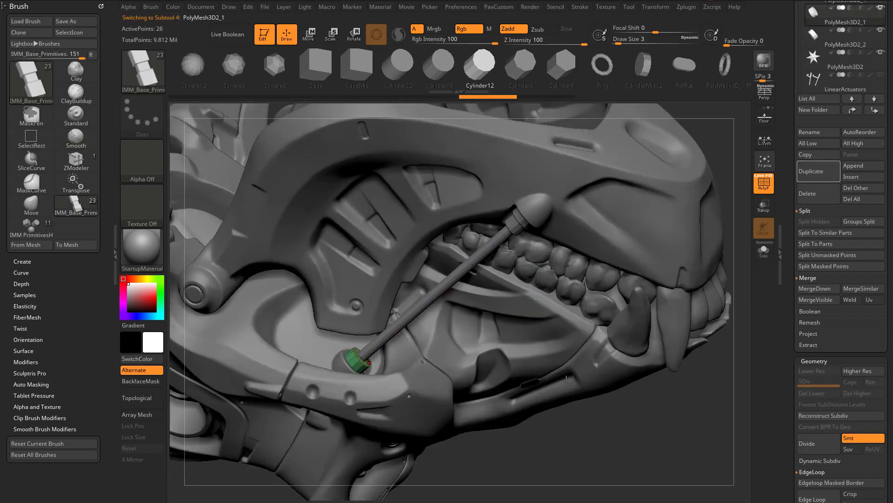
Set the draw size to 13 and insert a small Sphere12 primitive in the recess beside the nose.
mouse_move(636, 422)
alt+mouse_down()
mouse_move(677, 263)
mouse_move(679, 335)
alt+mouse_up()
key(s)
key(s)
right_drag(426, 317, 455, 322)
alt+drag(641, 318, 676, 261)
key(m)
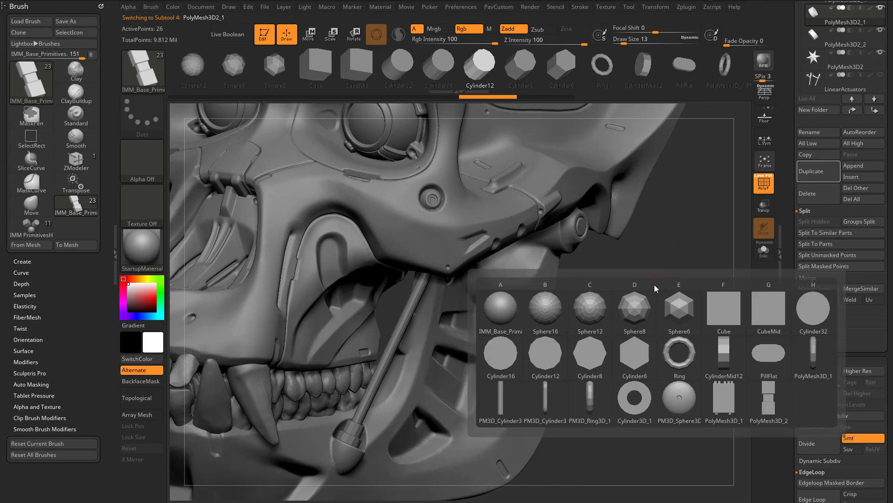
click(600, 310)
drag(374, 266, 642, 277)
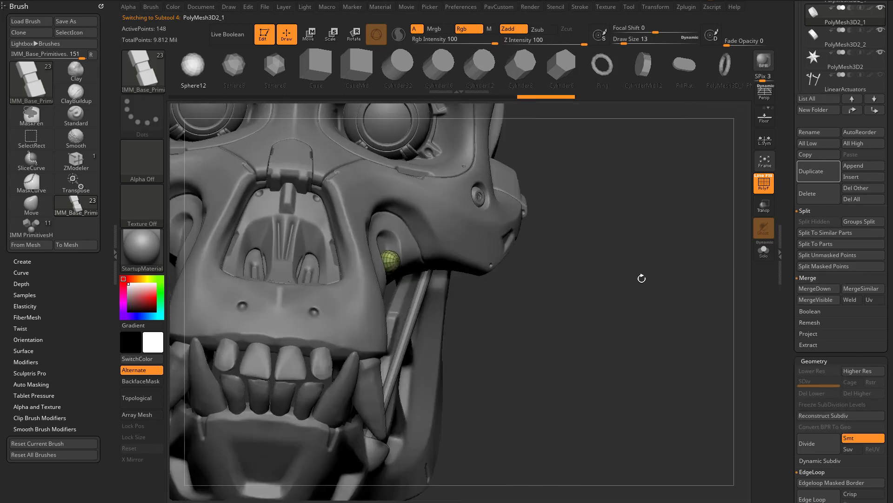
Adjust the small sphere's placement in the recess beside the nose, checking it from several angles.
key(w)
shift+drag(325, 181, 392, 184)
drag(601, 260, 409, 290)
drag(689, 300, 522, 254)
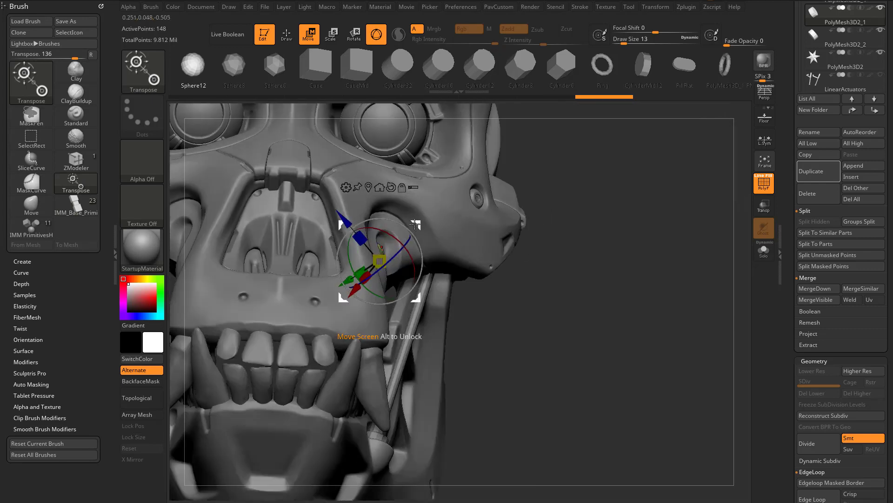
Split the unmasked sphere off from the collar as its own subtool.
key(q)
key(2)
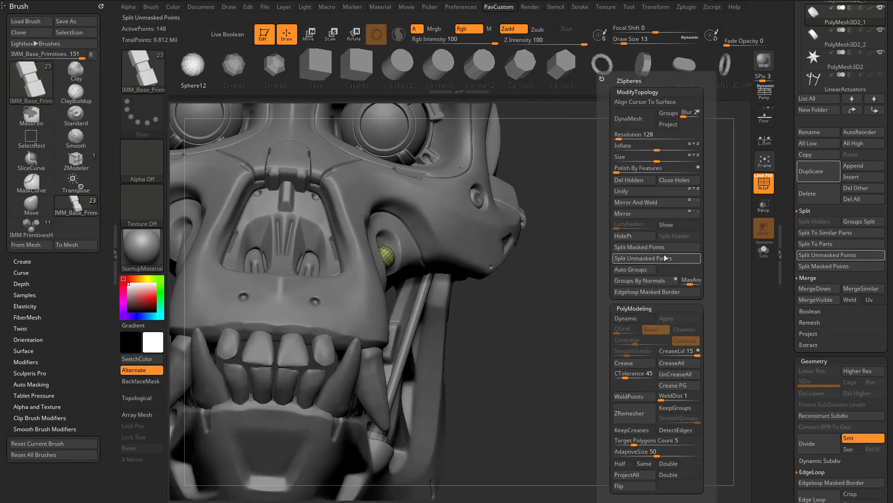
click(700, 249)
click(652, 249)
Isolate the sphere and remove its outward-facing half by hiding it with SelectLasso and deleting the hidden polygons.
mouse_move(652, 251)
alt+mouse_down()
mouse_move(656, 387)
mouse_move(491, 289)
alt+mouse_up()
key(ctrl+shift)
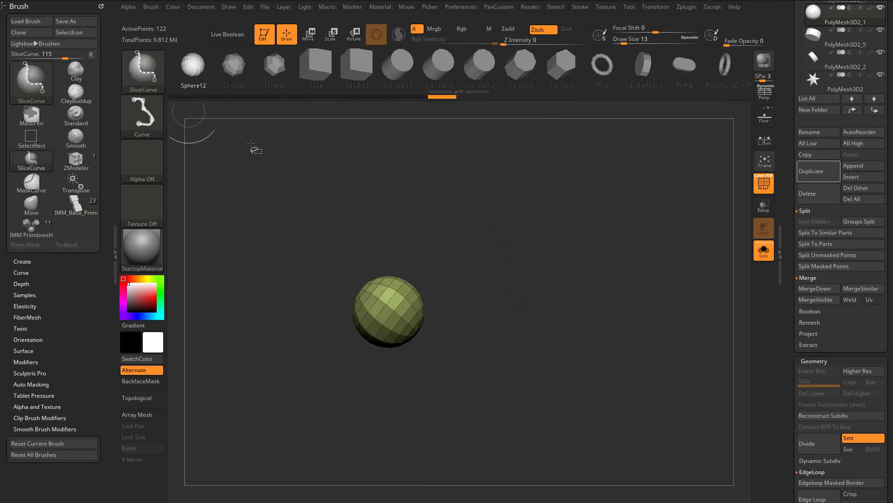
ctrl+shift+click(154, 77)
ctrl+shift+click(423, 120)
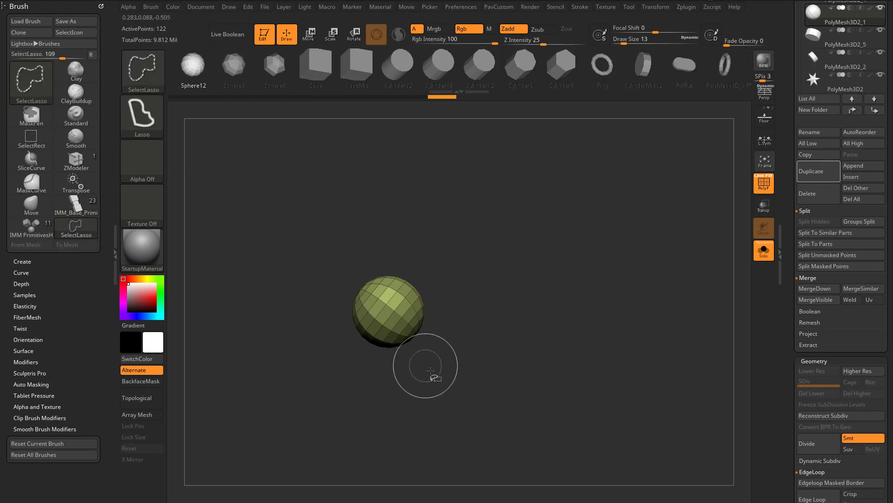
mouse_move(426, 386)
ctrl+alt+shift+mouse_down()
mouse_move(352, 362)
mouse_move(431, 269)
mouse_move(486, 298)
ctrl+alt+shift+mouse_up()
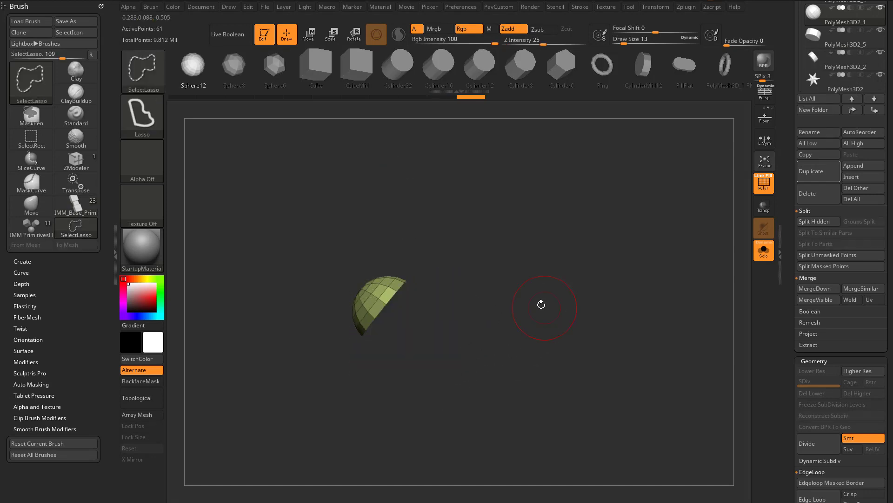
drag(531, 277, 539, 288)
key(5)
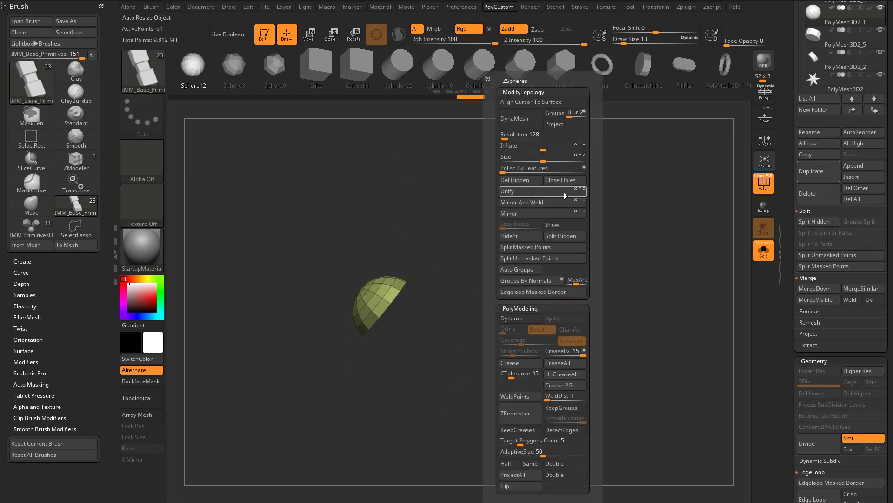
click(552, 236)
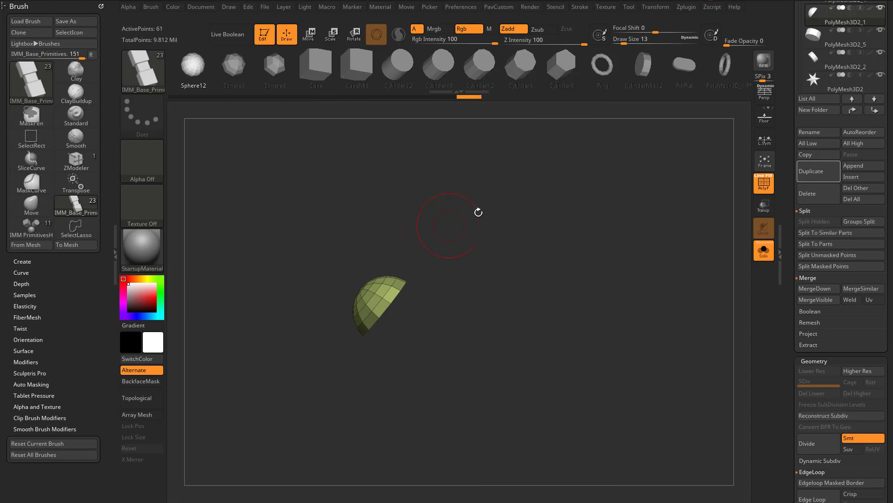
Cap the hemisphere's open rim with ZModeler's Close edge action for a convex hole.
drag(478, 207, 454, 245)
key(b)
key(z)
key(m)
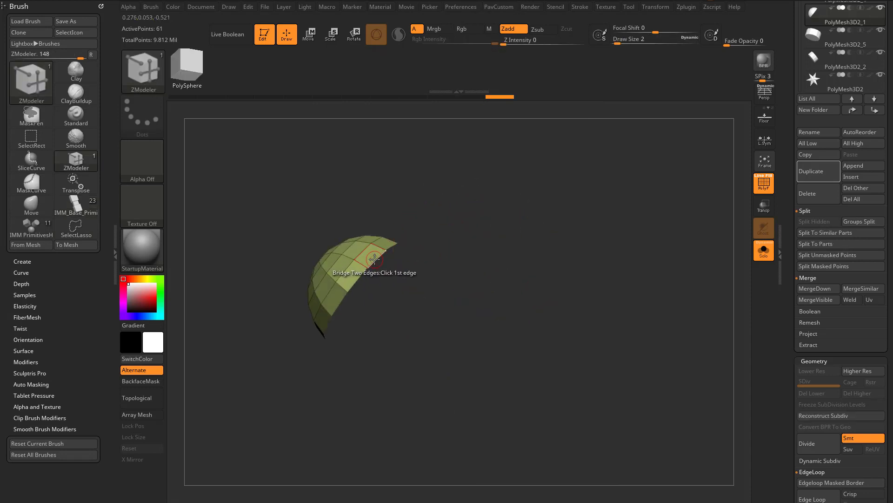
key(space)
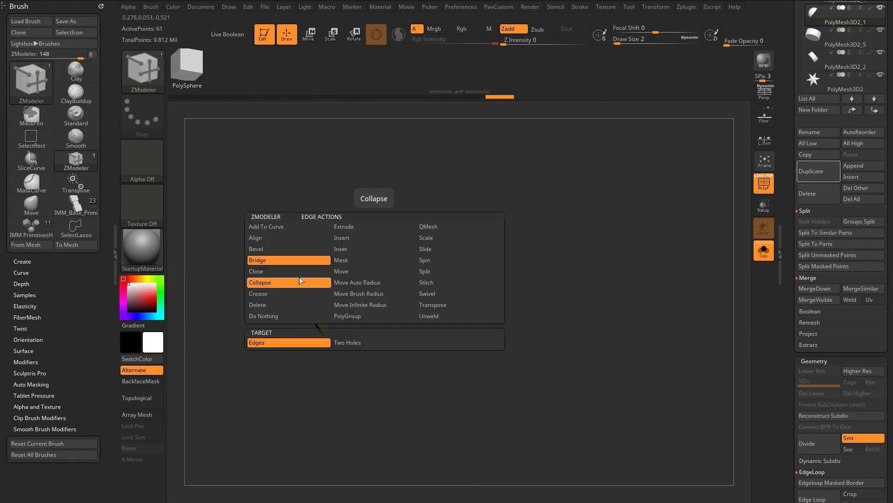
click(348, 342)
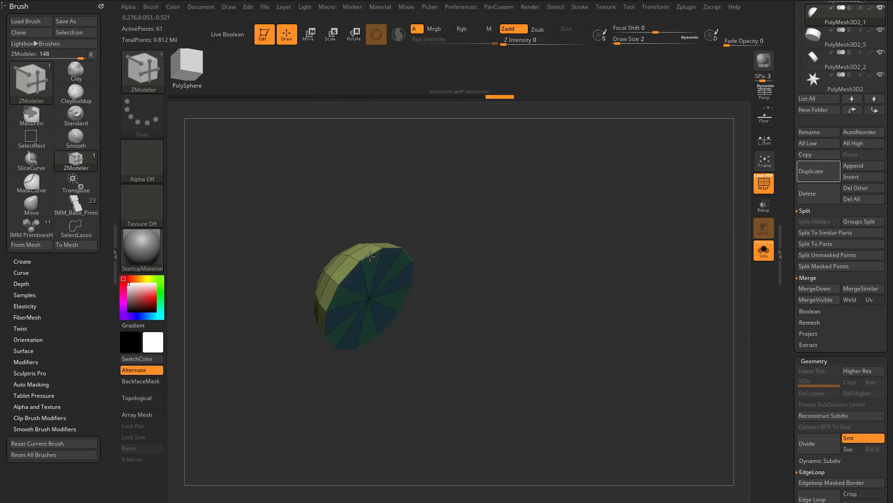
Isolate the hemisphere's flat cap, assign it a single polygroup and show the whole mesh again.
ctrl+shift+click(361, 305)
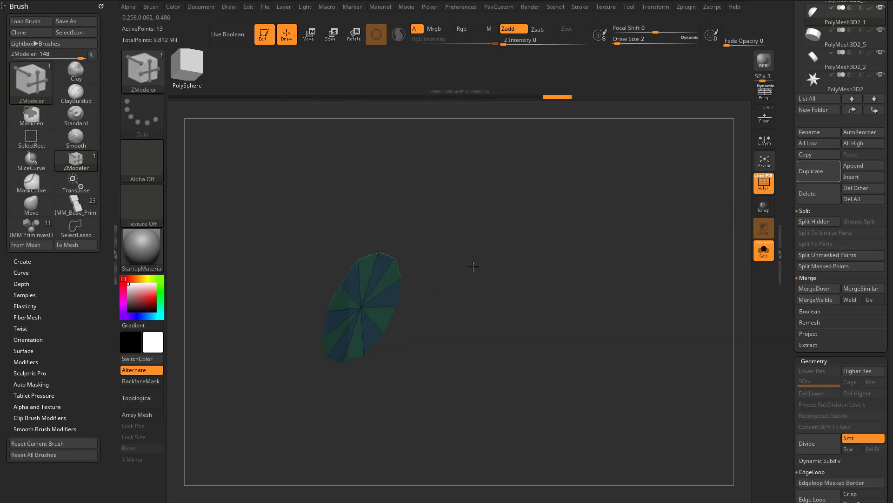
key(ctrl+shift)
key(shift+f)
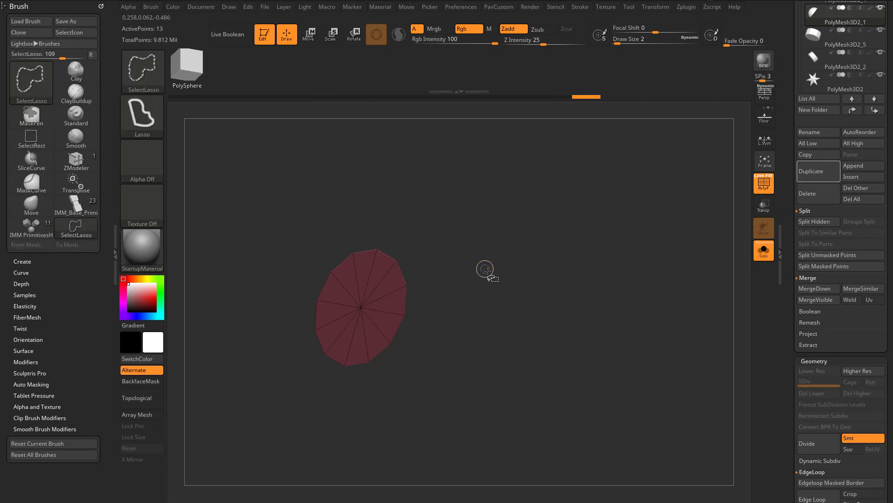
ctrl+shift+click(486, 269)
mouse_move(465, 243)
mouse_down()
mouse_move(516, 265)
mouse_move(470, 255)
mouse_up()
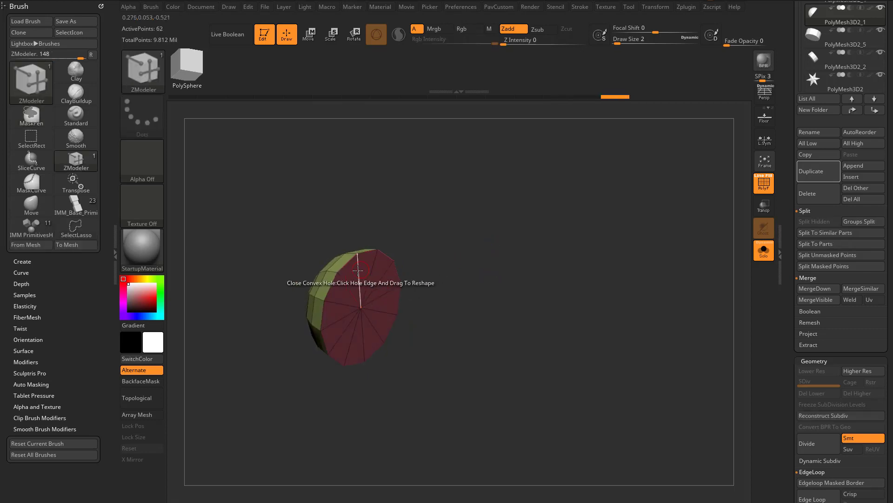
Pull the cap's polygroup outward with QMesh into a long peg, and turn off solo mode and the polyframe.
key(space)
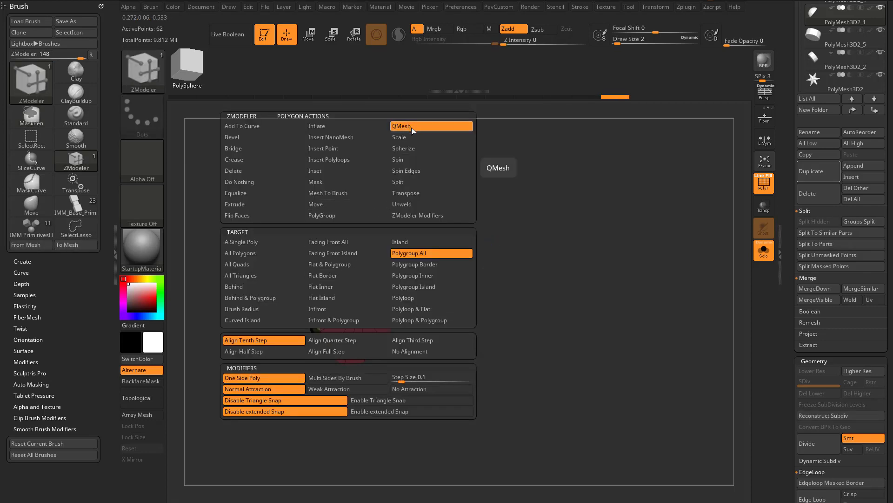
click(403, 298)
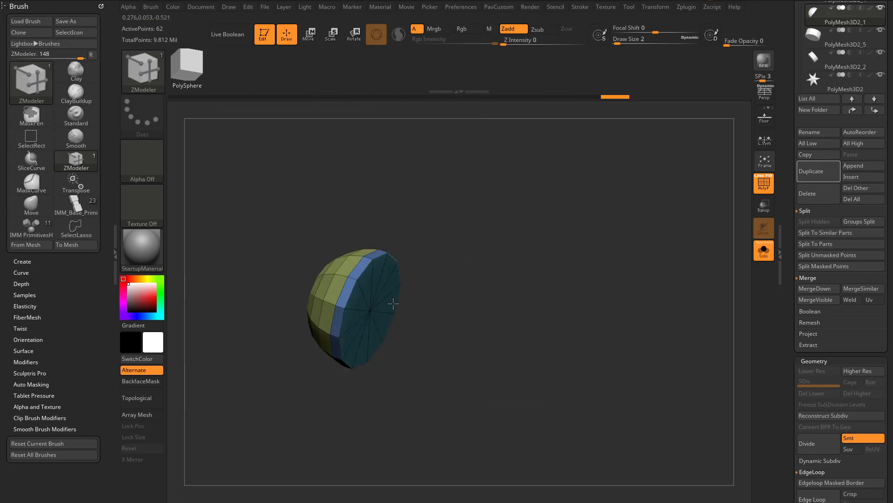
drag(393, 303, 539, 278)
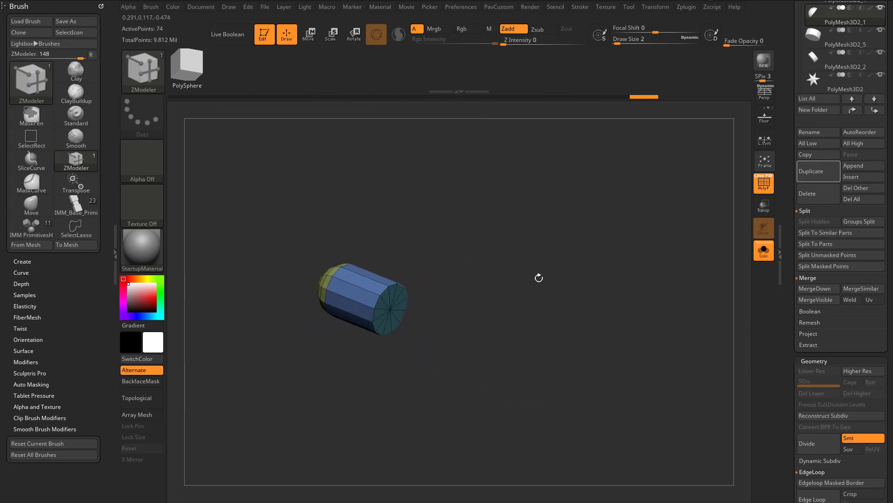
click(764, 250)
click(764, 183)
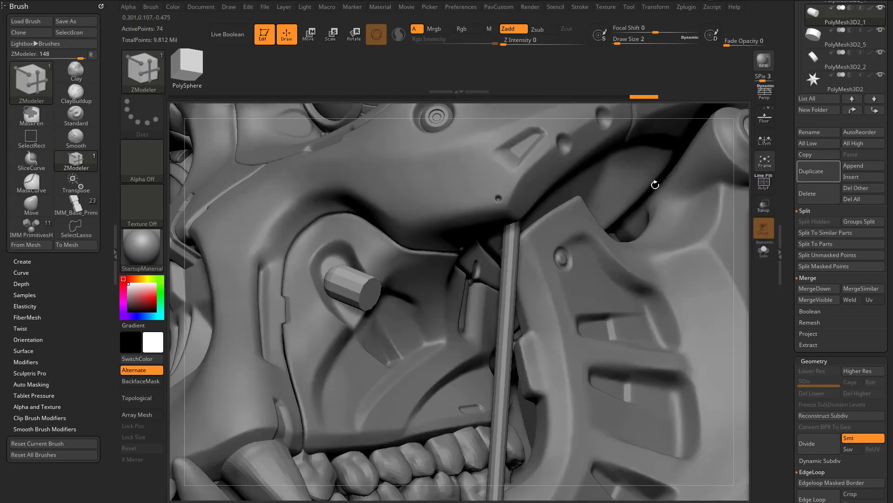
Center the transform gizmo on the peg's rounded end and rotate the peg inside its socket.
key(w)
alt+drag(655, 184, 754, 262)
click(763, 251)
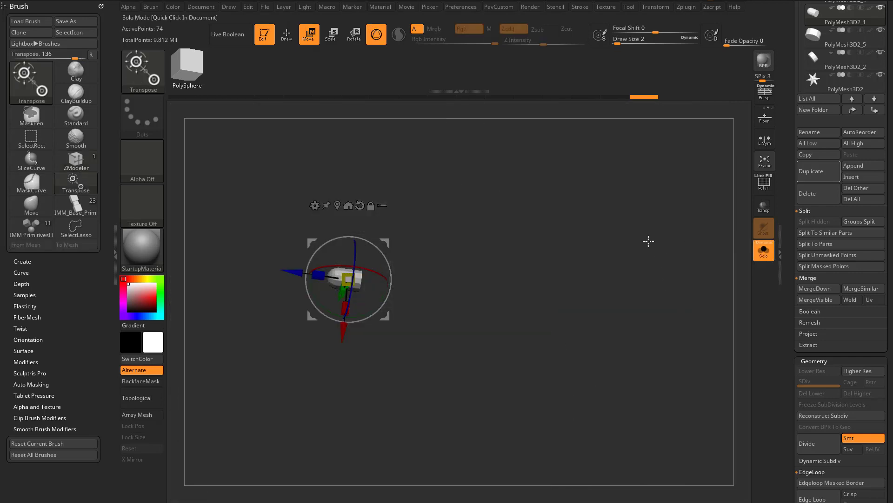
key(f)
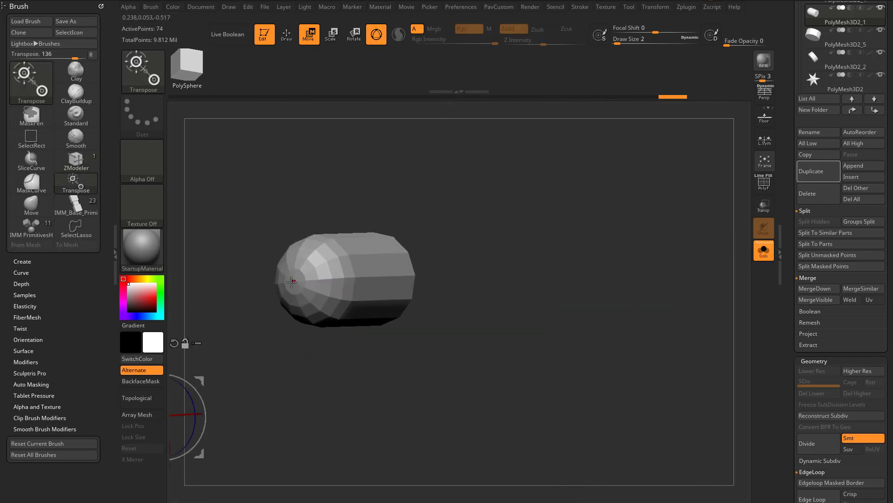
alt+click(291, 281)
drag(668, 299, 659, 251)
click(754, 248)
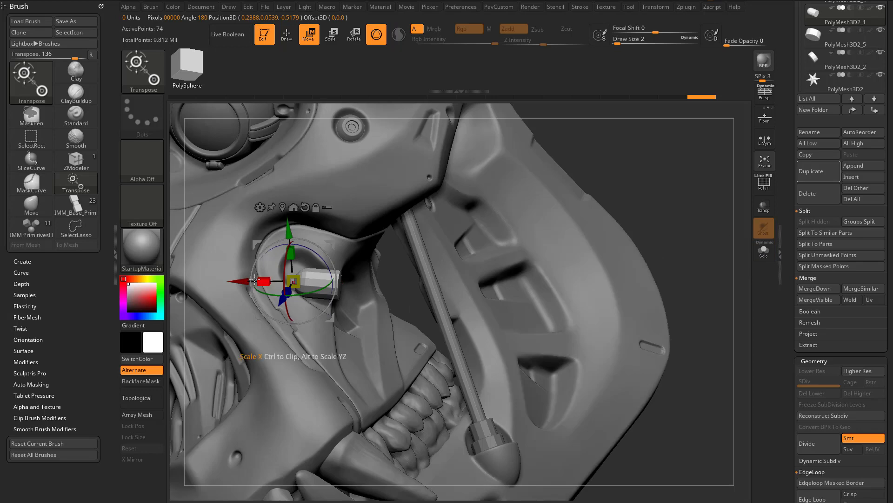
drag(280, 257, 304, 244)
mouse_move(667, 218)
alt+mouse_down()
mouse_move(666, 175)
mouse_move(586, 204)
mouse_move(652, 193)
mouse_move(649, 265)
alt+mouse_up()
key(q)
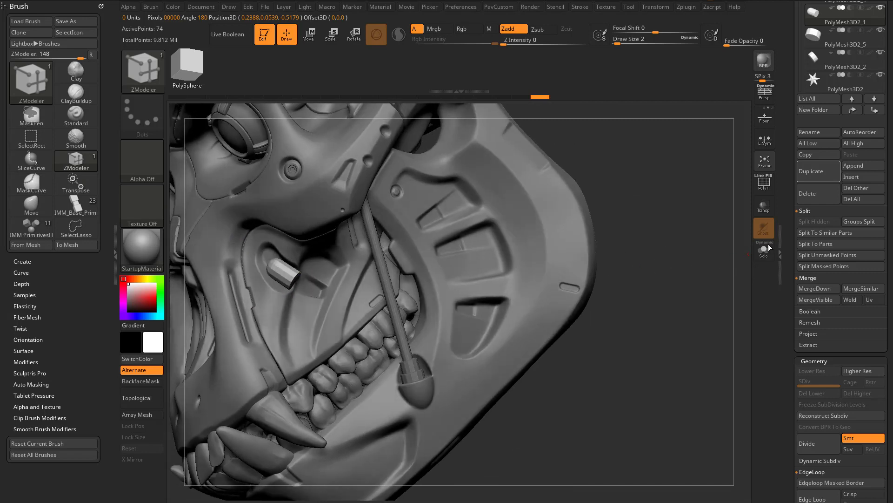
Show the finished LinearActuators subtool, examine how its rods meet at the joint, and return to the PolyMesh3D2 subtool.
drag(788, 120, 787, 216)
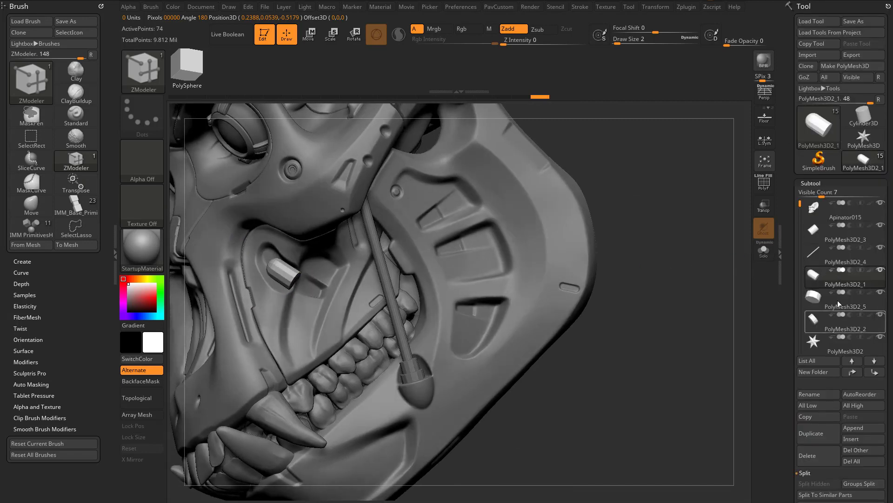
scroll(838, 298, down, 3)
click(811, 302)
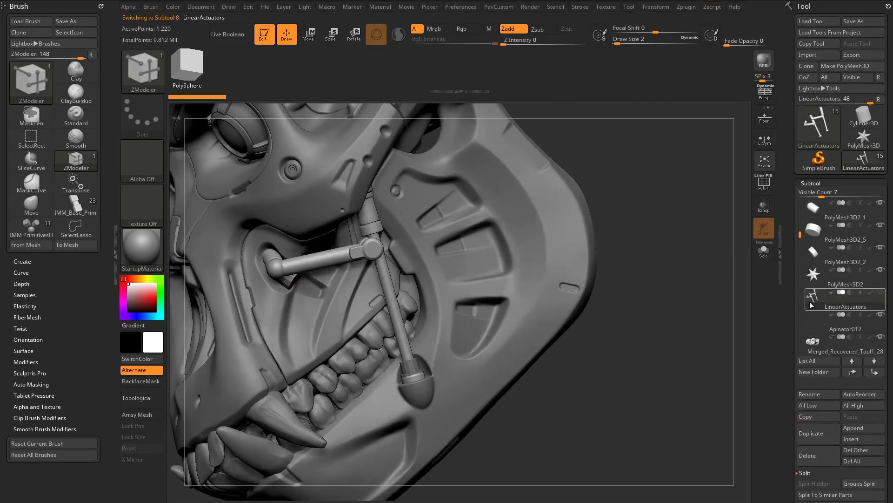
drag(680, 302, 712, 302)
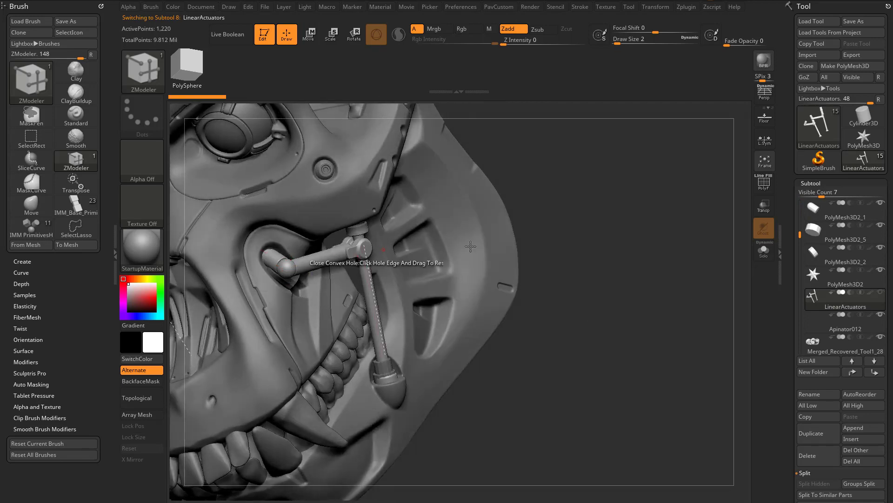
drag(604, 239, 574, 203)
drag(650, 261, 675, 236)
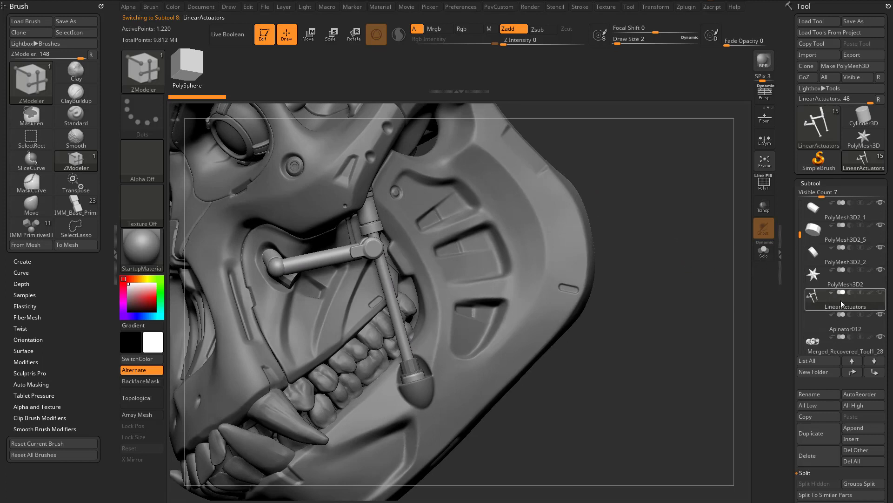
mouse_move(832, 258)
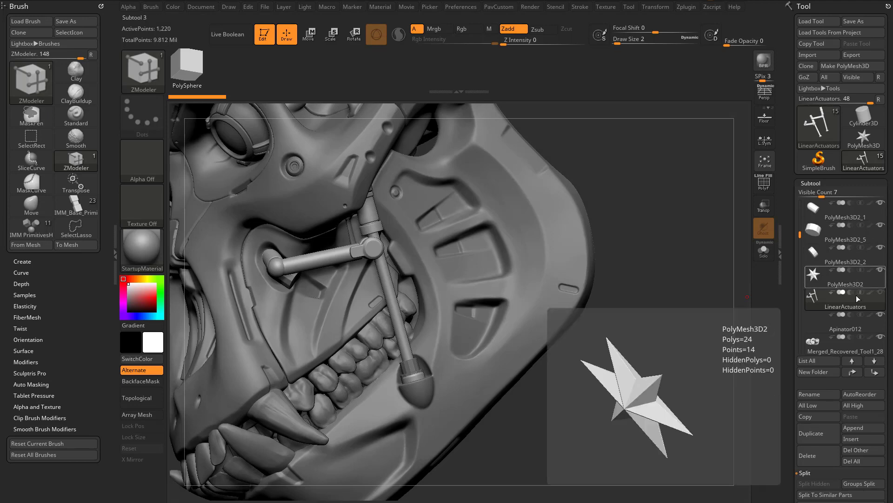
click(854, 286)
ctrl+right_drag(670, 303, 691, 291)
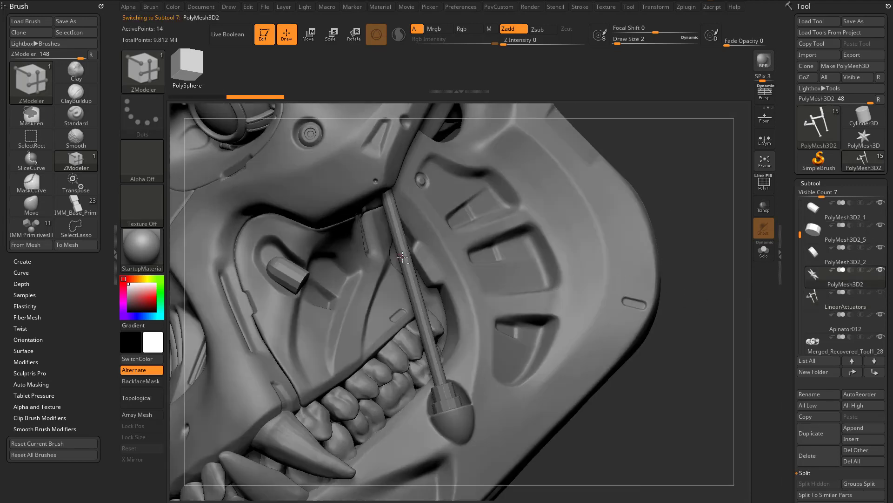
Insert a 12-sided cylinder across the upper part of the long rod and position it as the joint.
alt+click(403, 255)
mouse_move(659, 176)
alt+right_down()
mouse_move(629, 189)
mouse_move(639, 173)
alt+right_up()
key(1)
key(m)
click(526, 272)
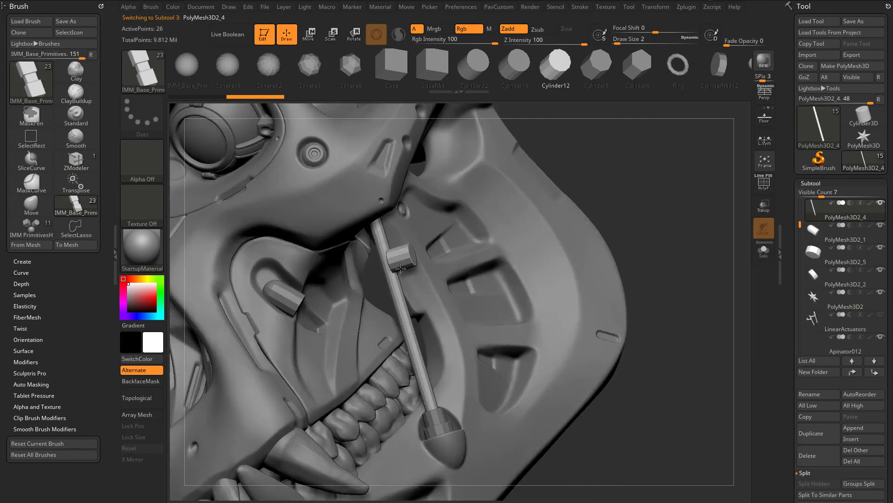
key(w)
drag(409, 259, 379, 270)
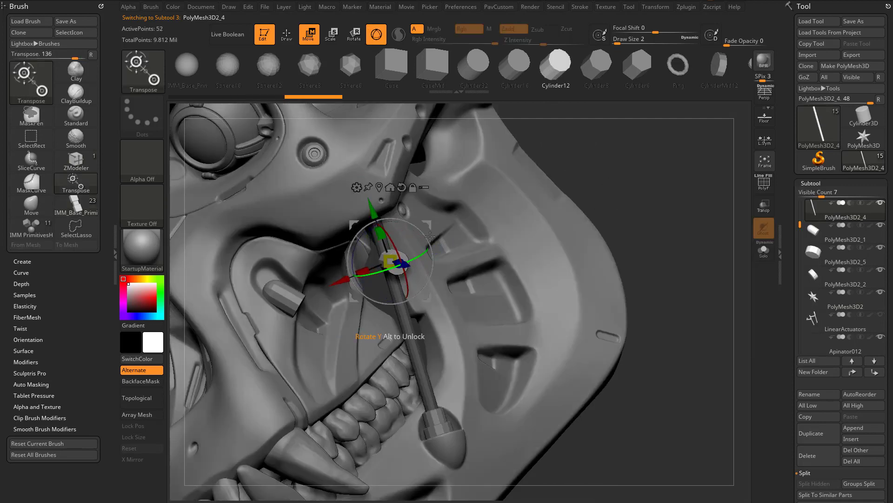
right_drag(460, 249, 511, 239)
mouse_move(433, 261)
mouse_down()
mouse_move(399, 242)
mouse_move(404, 249)
mouse_up()
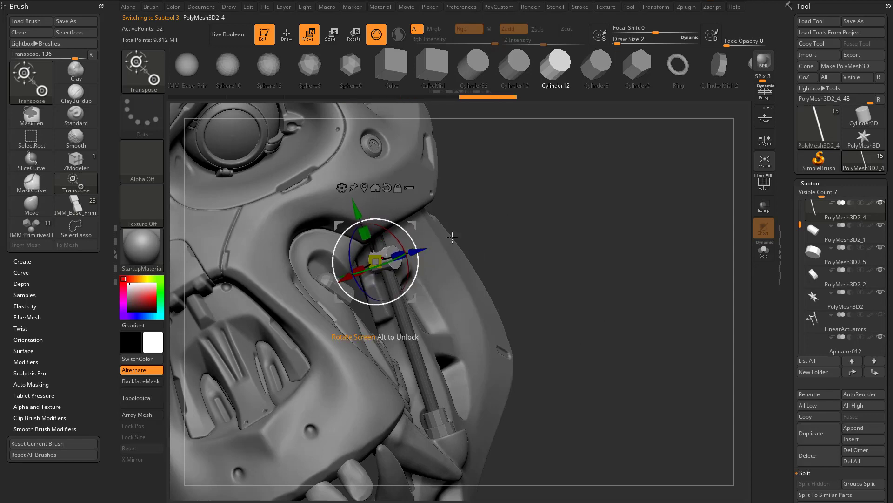
Split the new cylinder off the rod into its own subtool and show the polyframe.
key(q)
key(shift+space)
click(661, 247)
key(shift+f)
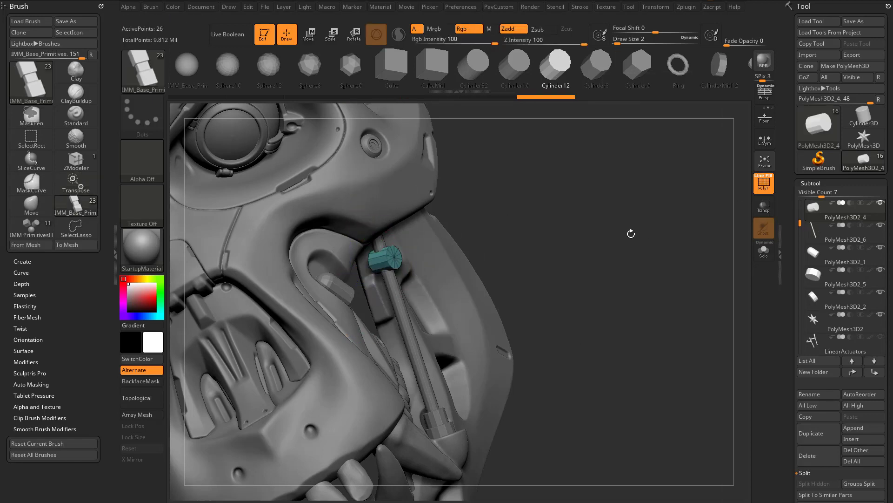
Switch to ZModeler and mark the two side polygons of the joint cylinder that face the peg.
scroll(660, 243, up, 5)
drag(660, 242, 443, 282)
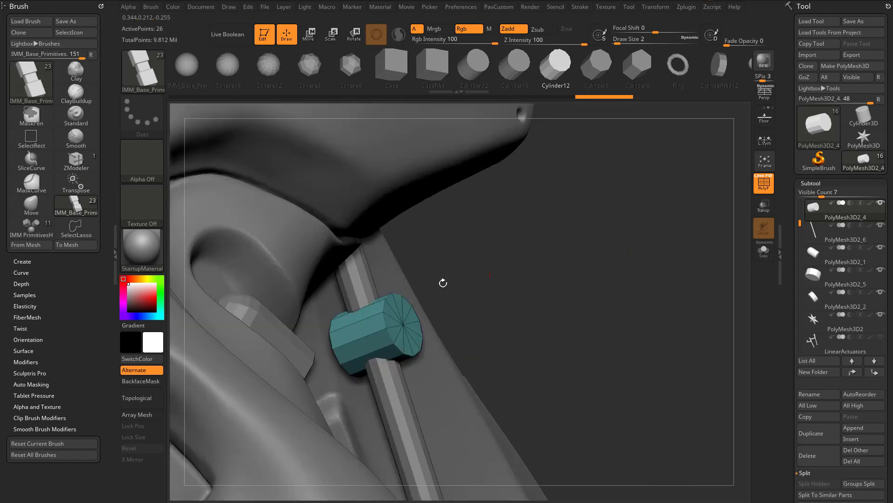
drag(525, 278, 393, 315)
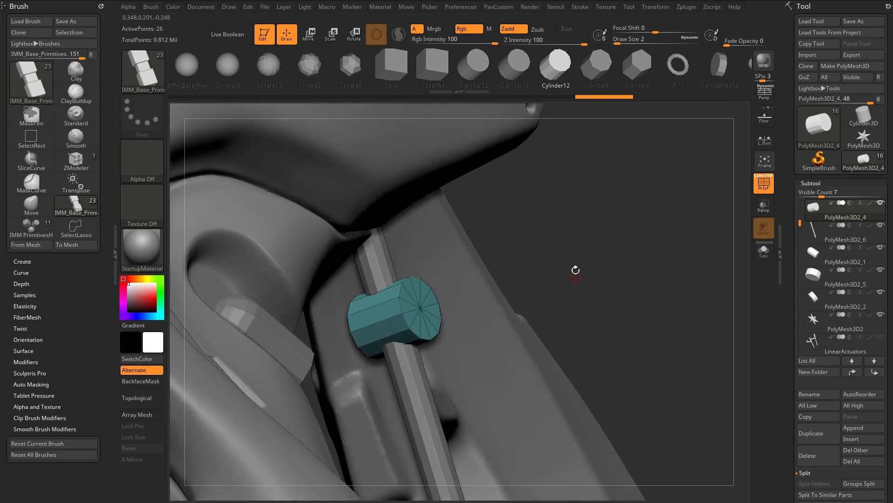
drag(558, 262, 390, 323)
key(b)
key(z)
key(m)
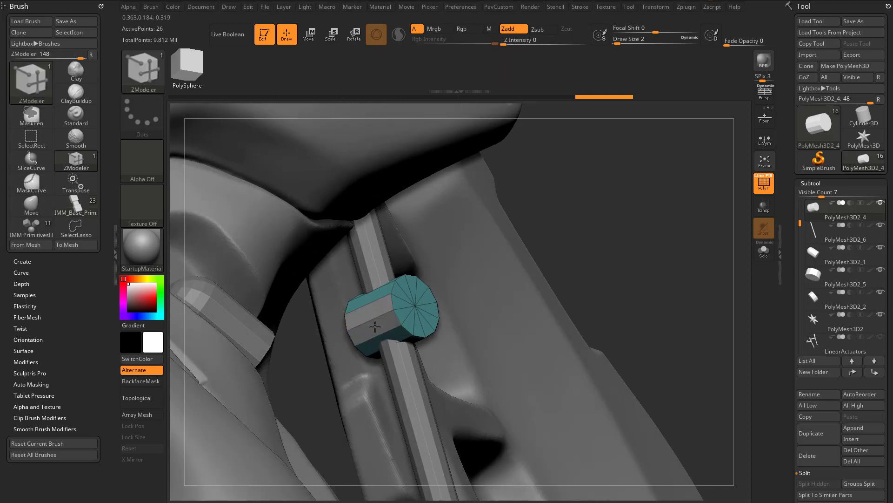
Try to pull the marked side polygons outward with QMesh on Polygroup All, and undo it.
key(space)
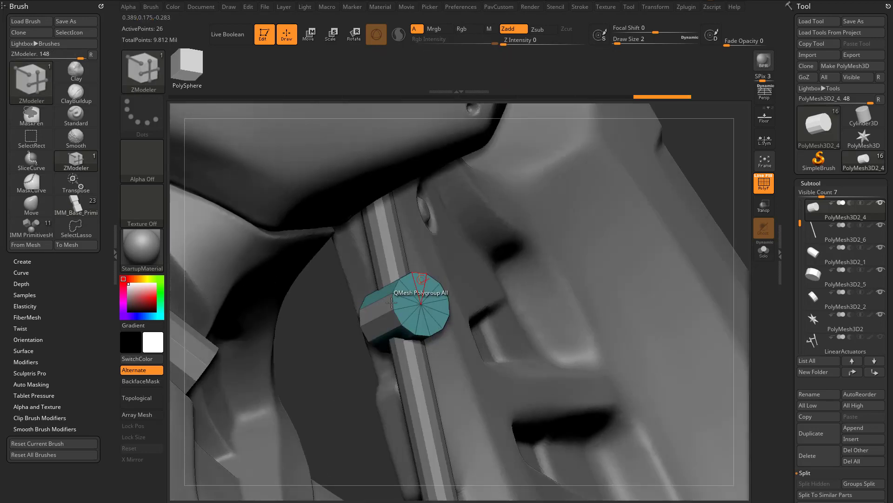
drag(405, 307, 342, 306)
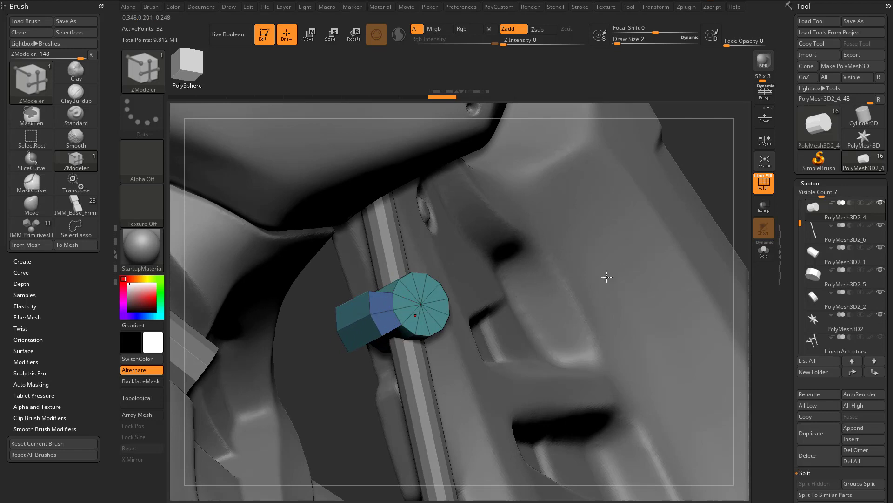
key(ctrl+z)
Mask the marked side polygons with ZModeler's Mask action on Polygroup All and invert the mask.
key(space)
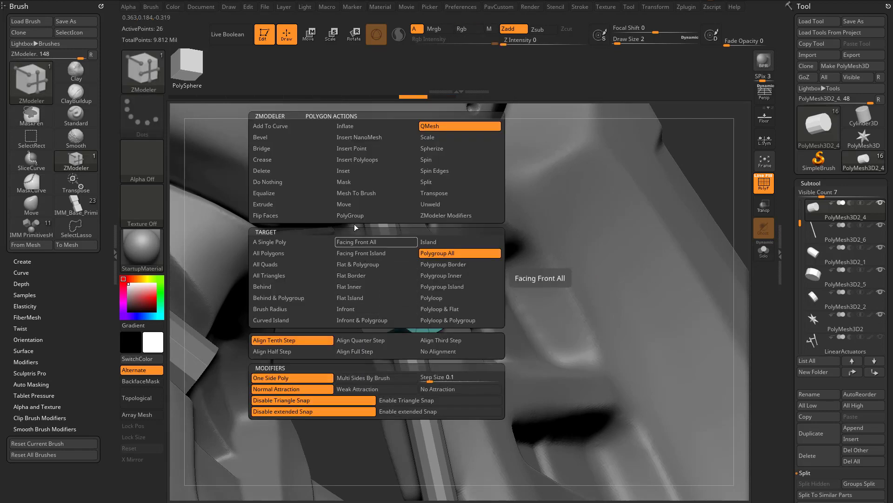
click(344, 181)
click(437, 253)
click(373, 313)
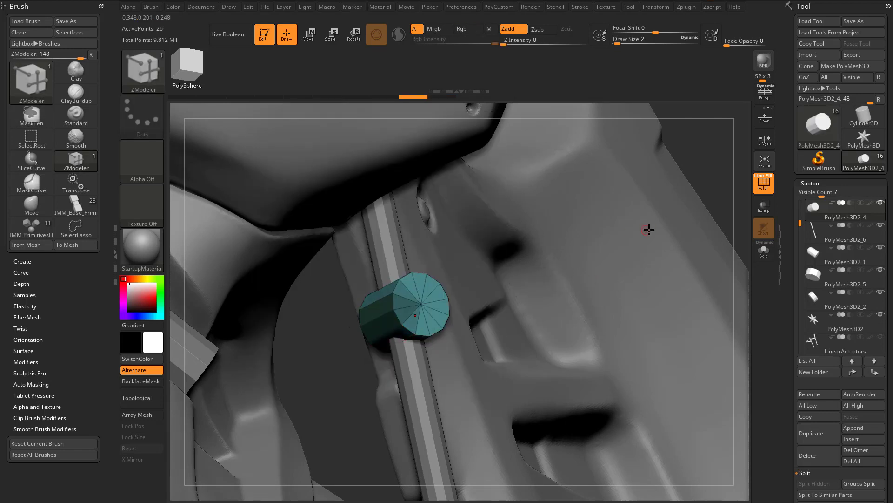
ctrl+click(726, 186)
Align the gizmo with the unmasked side faces and extrude them from the cylinder into a single short stub toward the peg.
key(w)
drag(716, 195, 741, 241)
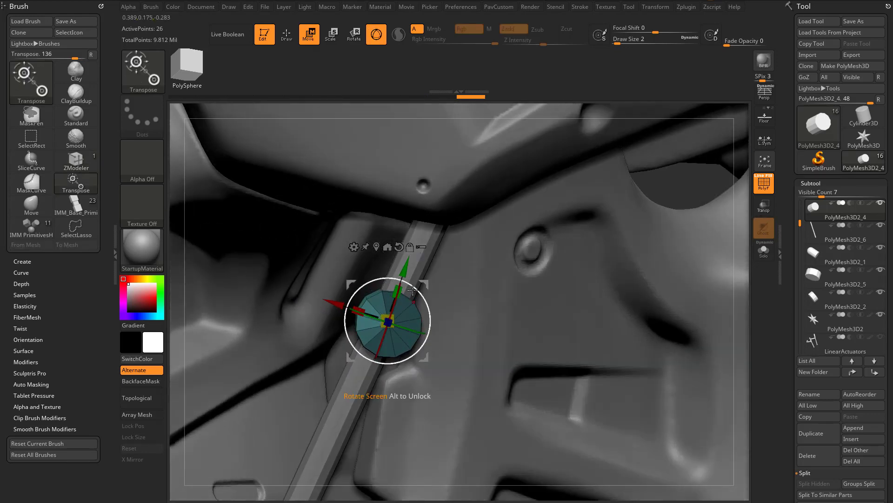
alt+drag(407, 288, 409, 287)
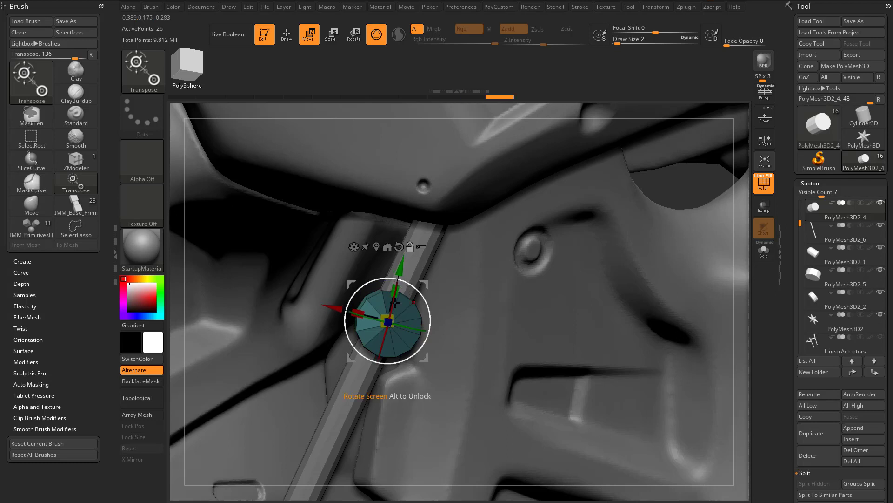
ctrl+drag(331, 307, 196, 273)
key(ctrl+z)
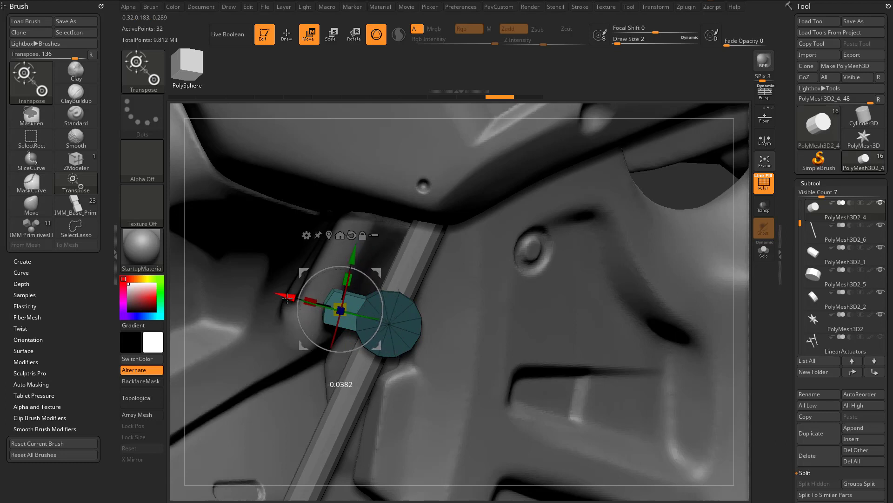
key(ctrl+z)
ctrl+drag(334, 308, 322, 325)
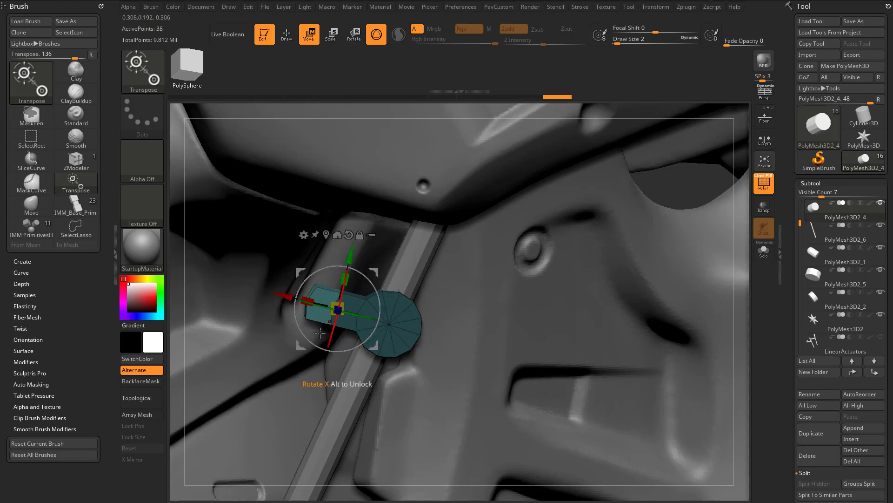
ctrl+drag(286, 296, 174, 270)
key(ctrl+z)
key(ctrl+z)
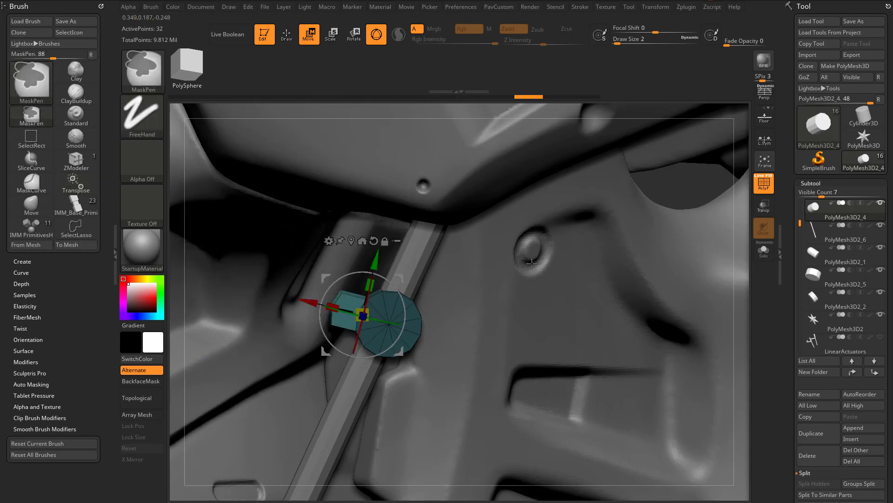
Isolate the joint cylinder and inset its marked end caps into concentric rings, using Inset on Polygroup All.
key(q)
drag(733, 269, 668, 272)
ctrl+right_drag(706, 269, 693, 326)
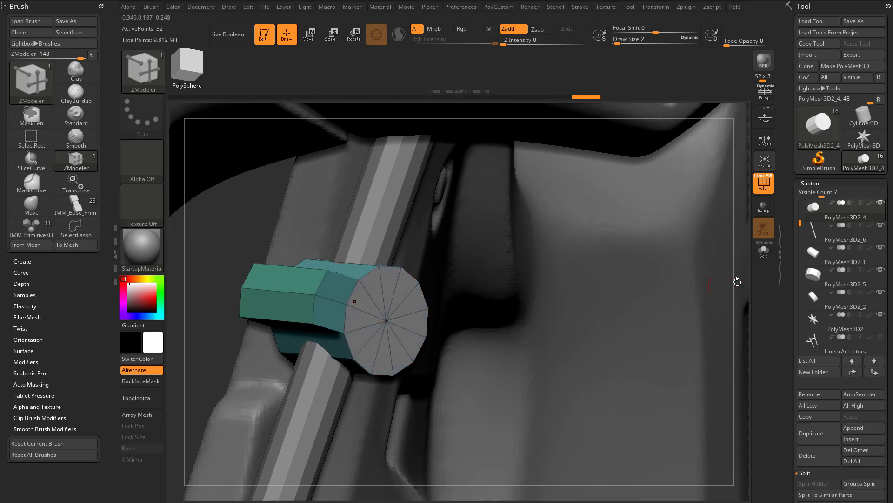
click(763, 250)
drag(659, 277, 712, 303)
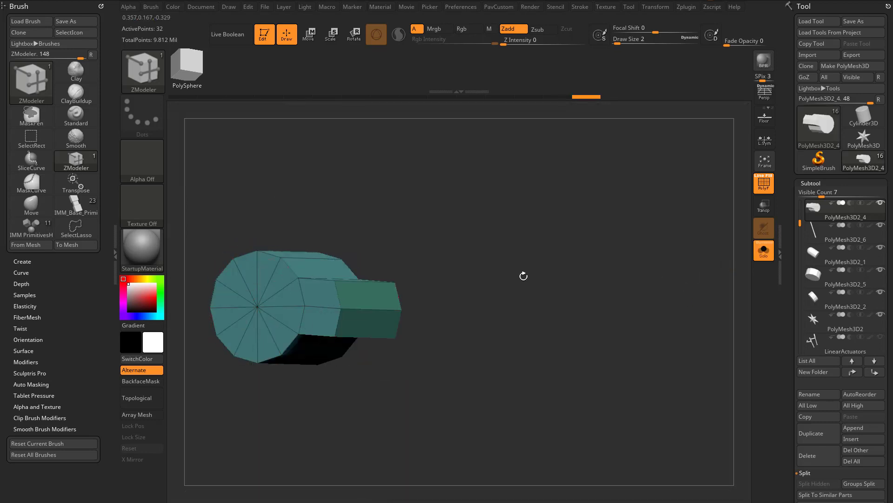
drag(523, 276, 412, 284)
click(290, 279)
key(space)
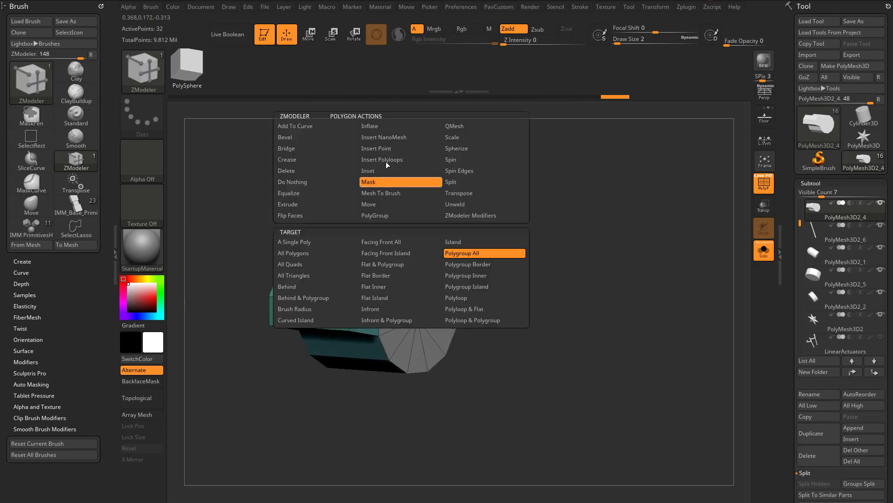
click(381, 172)
click(484, 254)
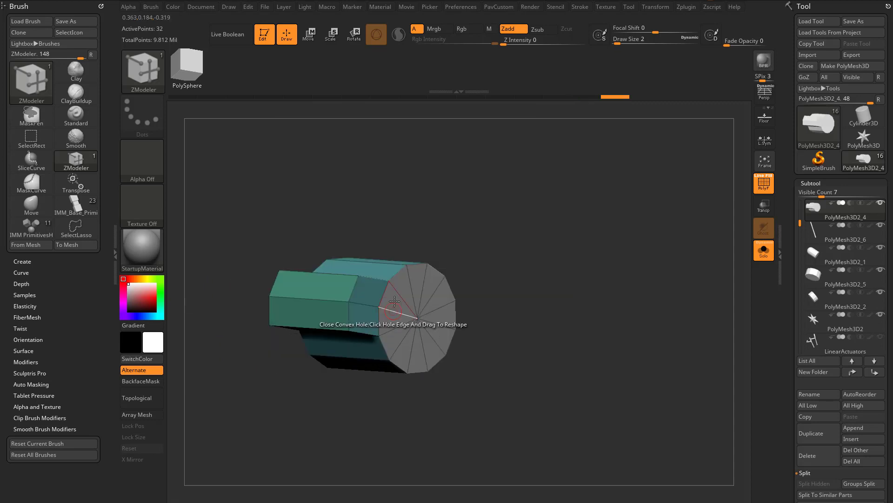
drag(495, 296, 416, 296)
Pull the center polygroup of the inset end caps slightly outward with QMesh on Polygroup All.
key(space)
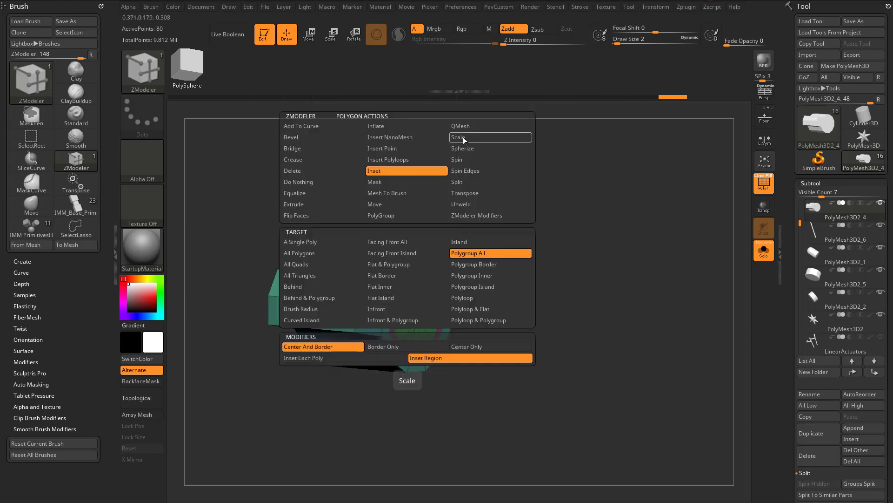
click(484, 124)
click(484, 252)
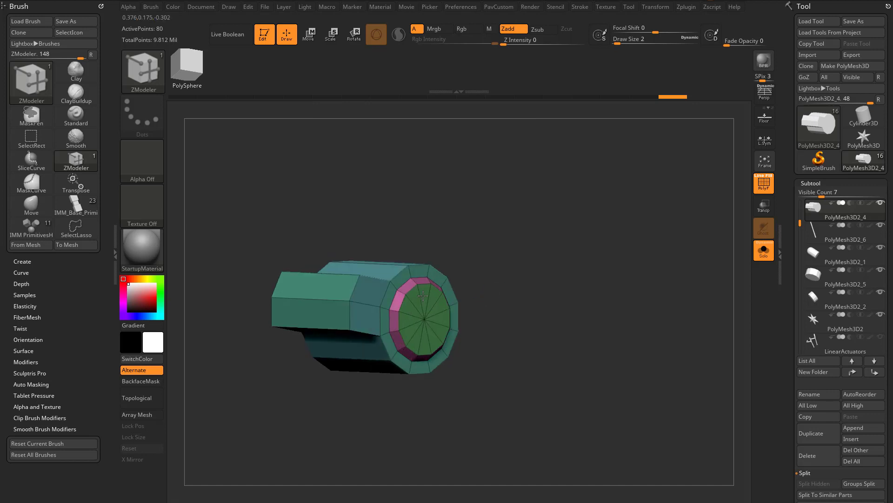
drag(470, 277, 547, 284)
drag(547, 284, 481, 266)
Inset the raised center faces of the end caps again into narrower rings, targeting Polygroup All.
key(space)
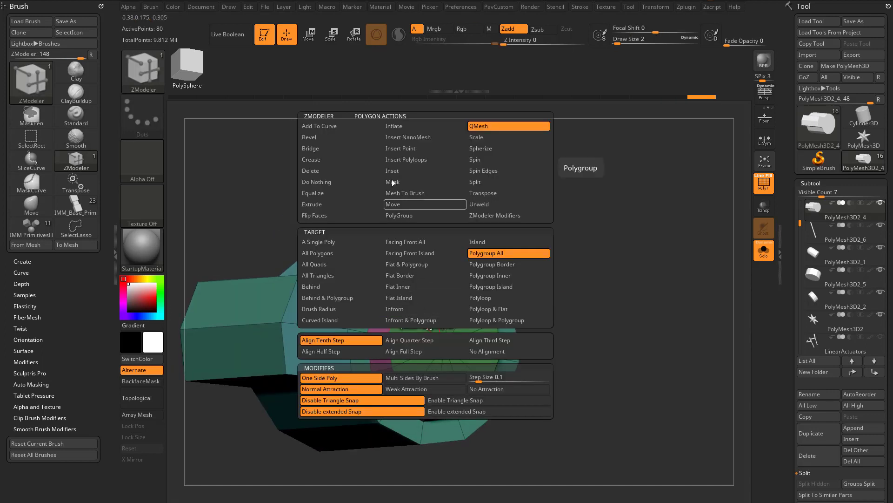
click(393, 171)
click(490, 253)
drag(434, 332, 431, 324)
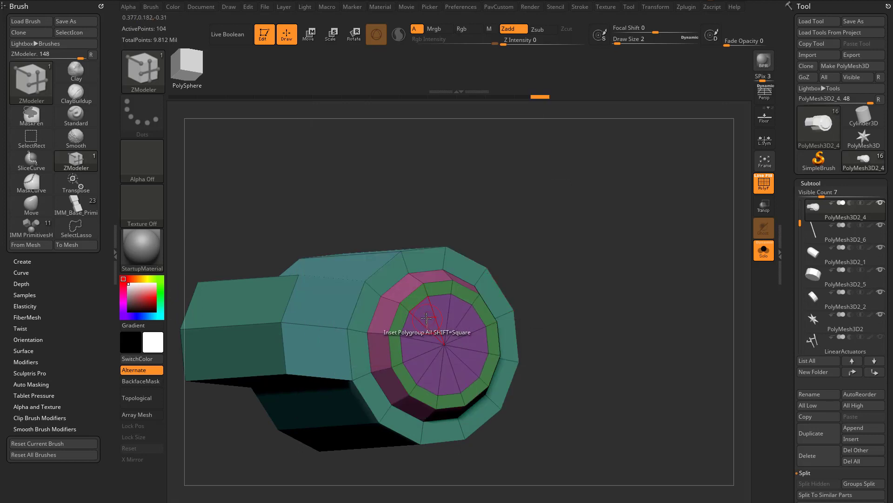
Push the innermost faces of the joint's end caps inward with QMesh on Polygroup All to form recesses.
key(space)
click(484, 125)
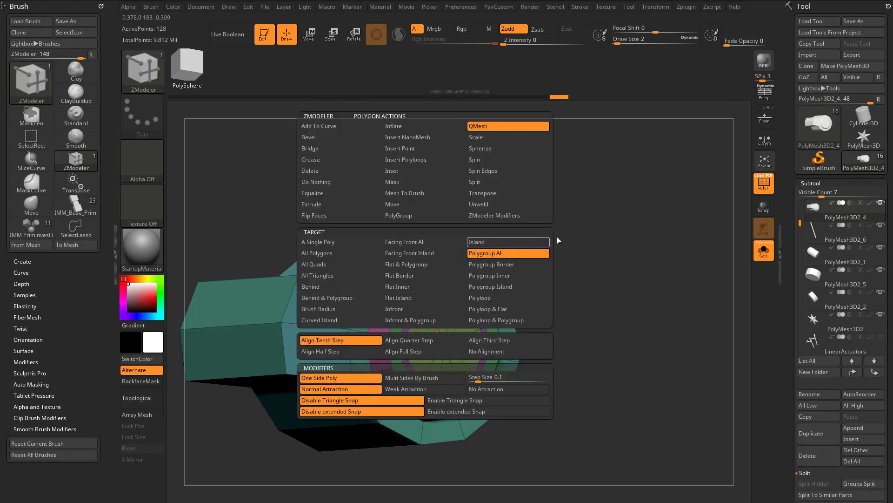
drag(558, 240, 577, 249)
drag(419, 318, 410, 318)
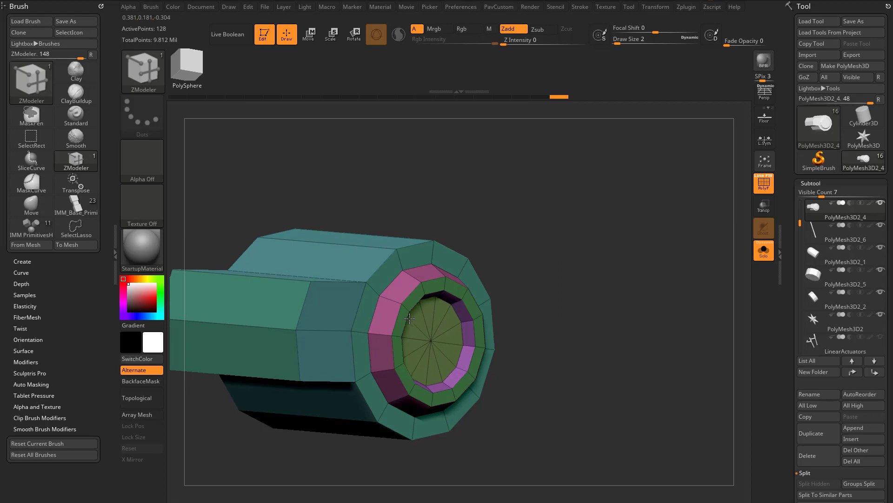
drag(570, 274, 524, 299)
Crease the joint's hard edges and turn on Dynamic Subdiv to smooth it.
scroll(791, 293, down, 10)
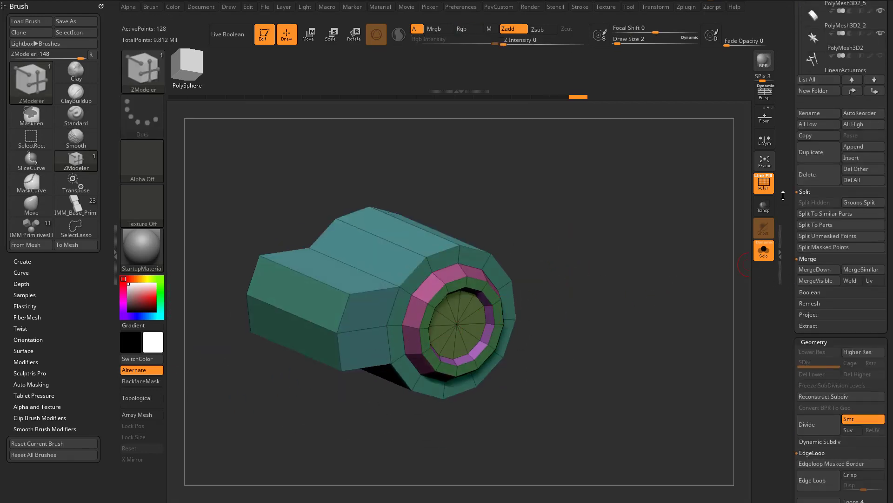
scroll(786, 300, down, 1)
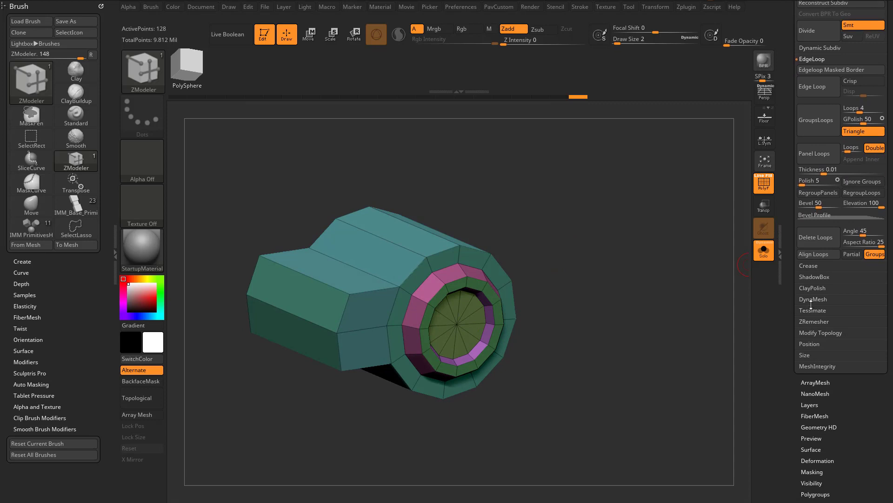
shift+click(799, 301)
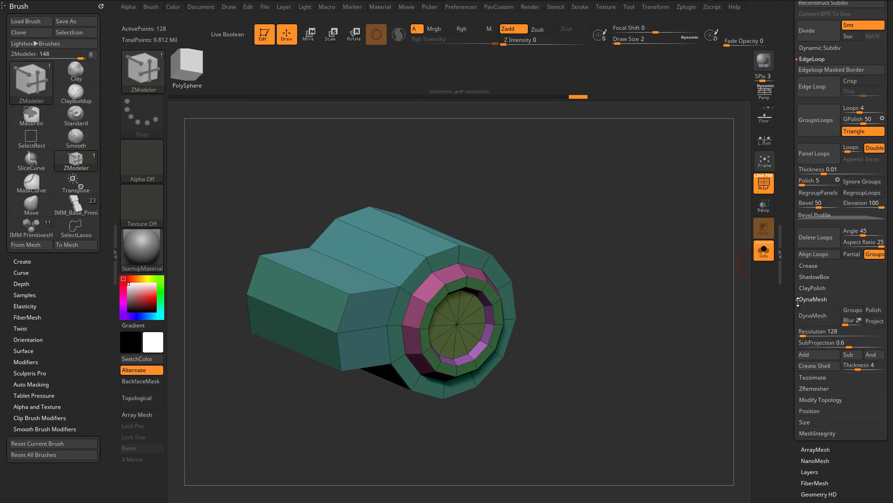
shift+click(798, 299)
click(807, 266)
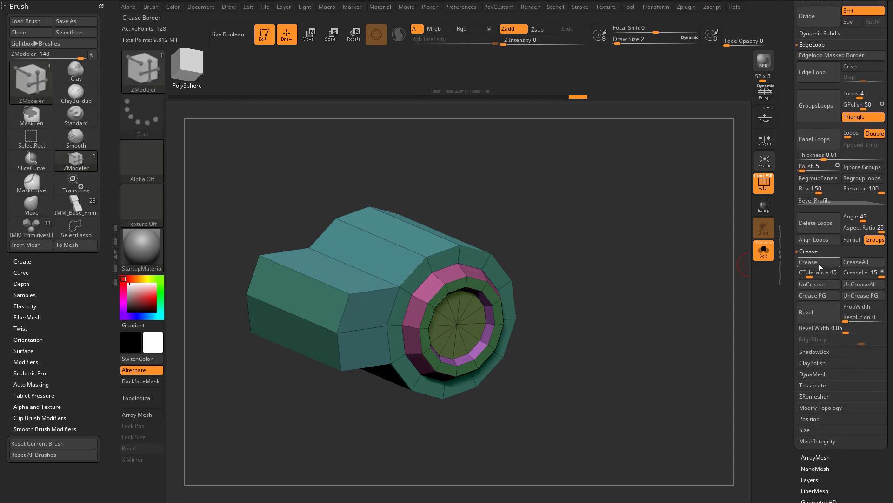
key(d)
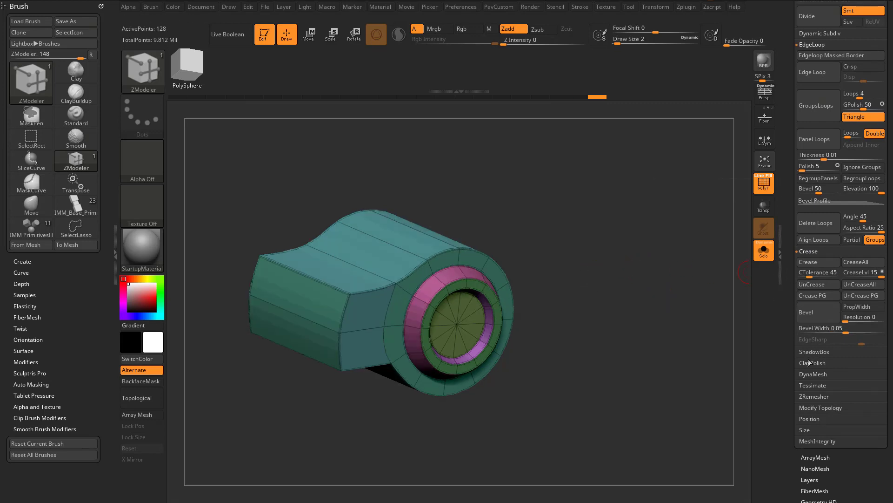
Set the joint's crease tolerance to 74 and crease level to 3, and raise its smooth subdivision level.
click(812, 46)
shift+click(816, 102)
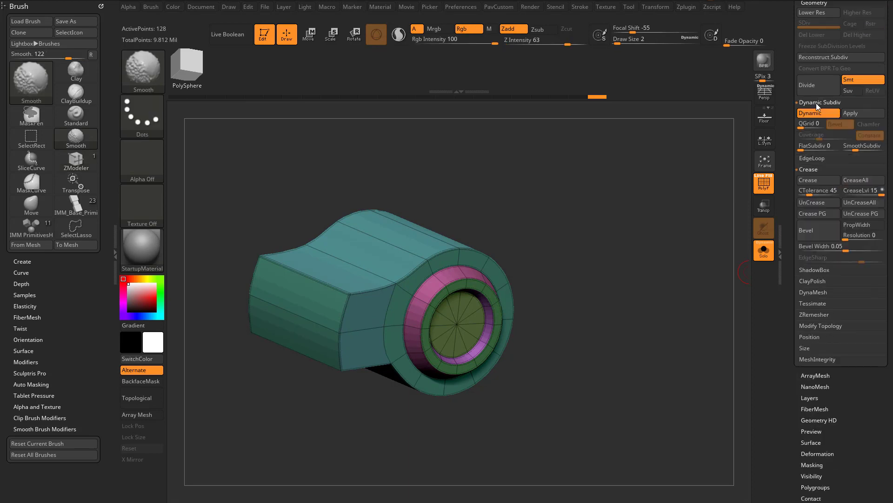
drag(854, 194, 814, 194)
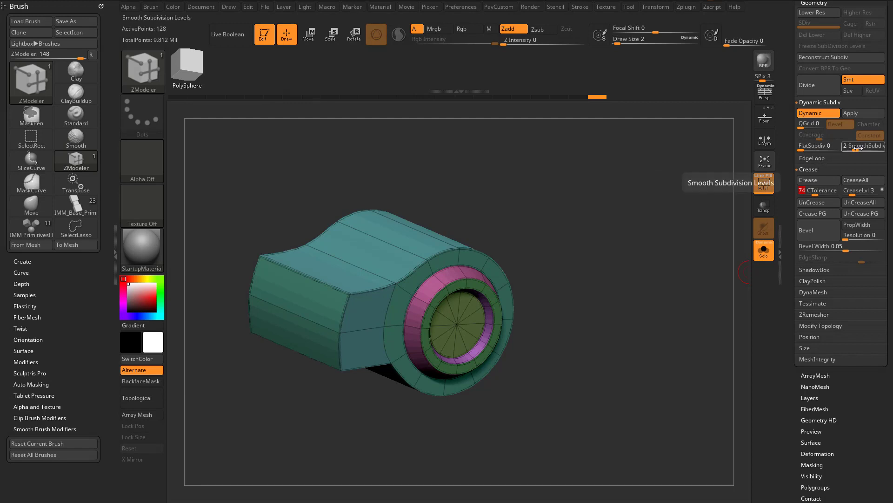
drag(856, 148, 866, 148)
key(3)
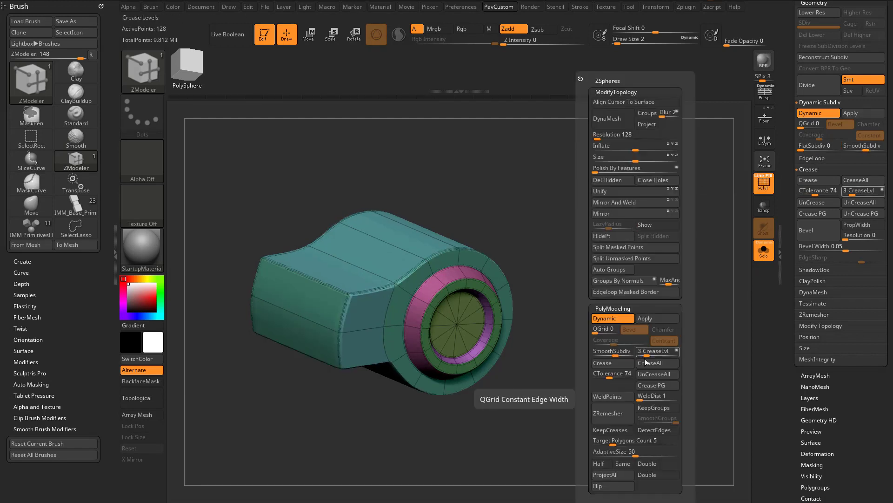
Choose the Crease edge action with the single Edge target and uncrease the stub's upper and lower long edges.
key(space)
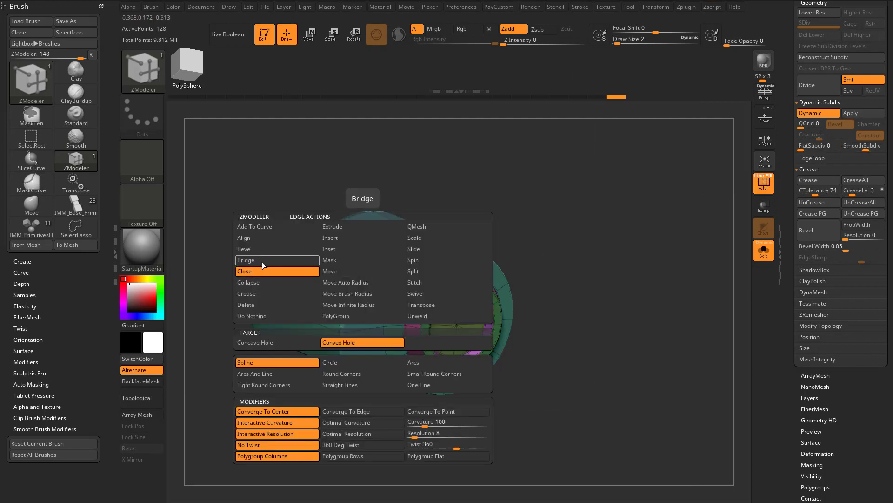
click(255, 296)
click(262, 342)
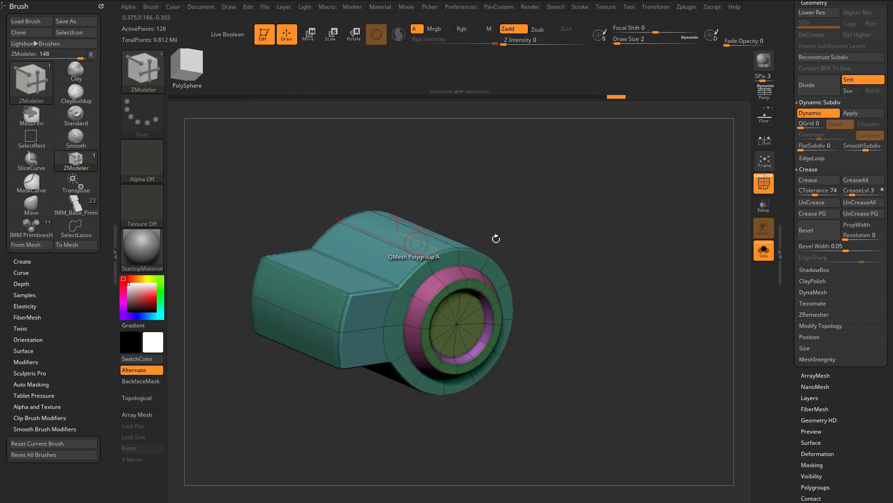
drag(494, 238, 532, 189)
right_drag(385, 347, 372, 311)
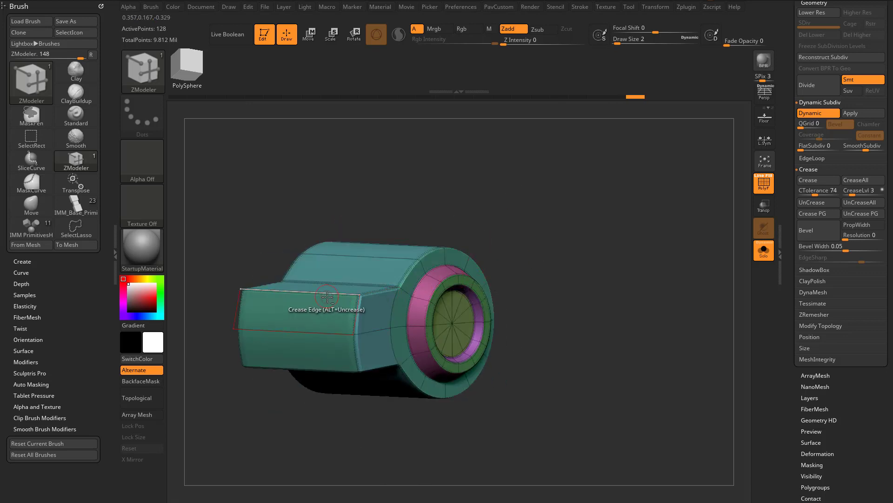
alt+click(327, 298)
right_drag(325, 361, 293, 395)
alt+click(334, 377)
drag(542, 234, 585, 296)
Show the surrounding skull parts again and adjust the joint's placement with the Move gizmo.
click(761, 251)
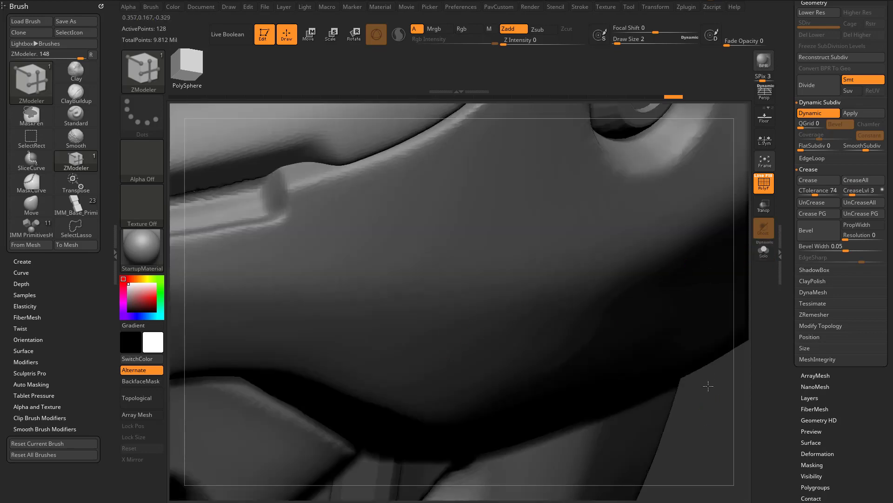
drag(708, 386, 621, 350)
key(w)
drag(374, 342, 431, 350)
key(q)
drag(704, 275, 639, 266)
Turn off the joint's Dynamic Subdiv and insert one edge loop around the middle of the cylinder and stub.
key(shift+d)
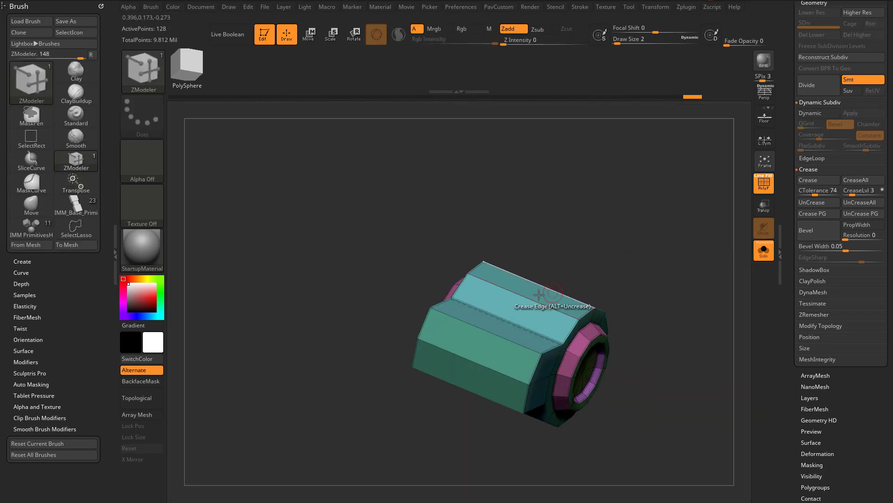
key(space)
click(511, 242)
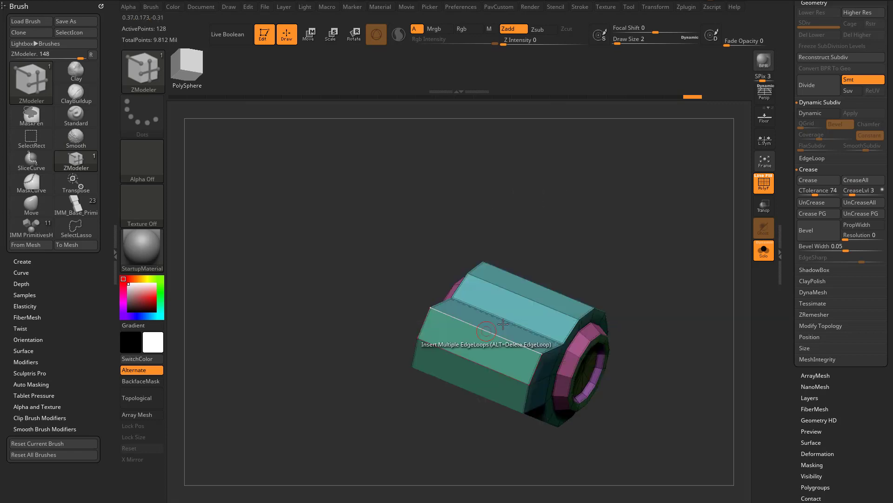
click(529, 295)
Bevel the complete middle edge loop into a wide central band across the joint.
key(space)
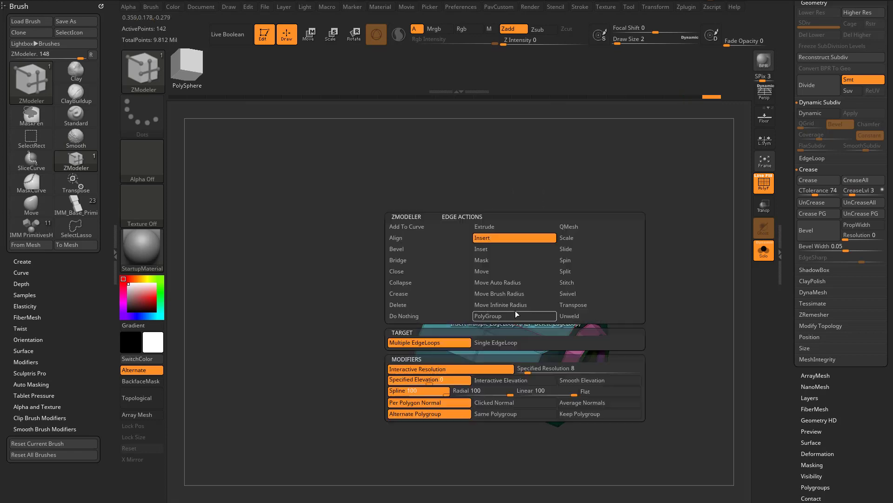
click(419, 249)
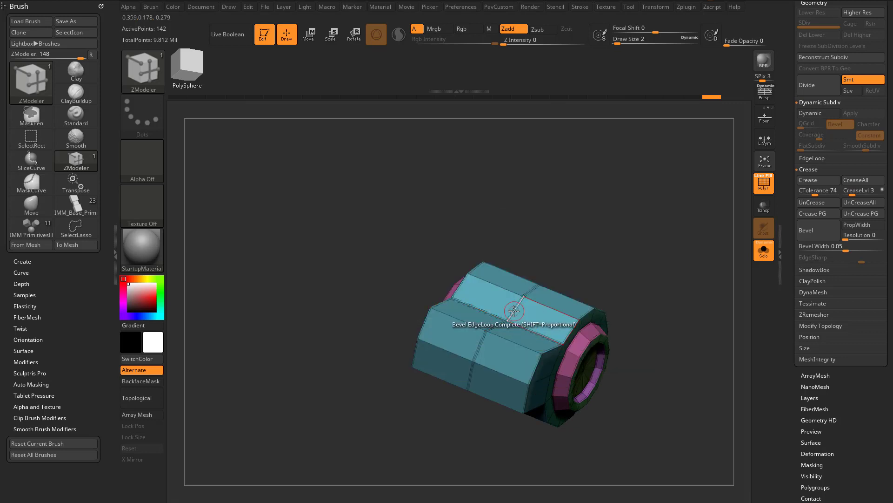
click(512, 313)
drag(584, 251, 600, 290)
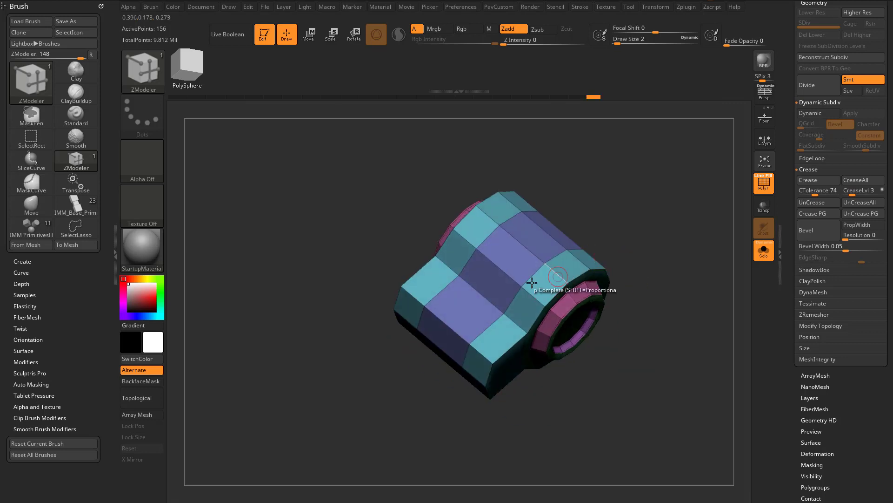
Cut away the stub's central band with QMesh, leaving a fork with two prongs.
key(space)
click(370, 243)
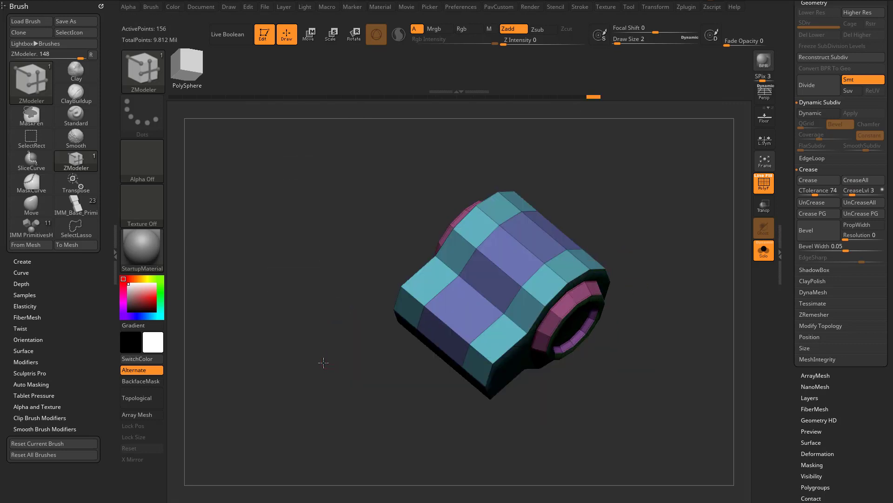
drag(323, 361, 316, 368)
drag(454, 311, 442, 405)
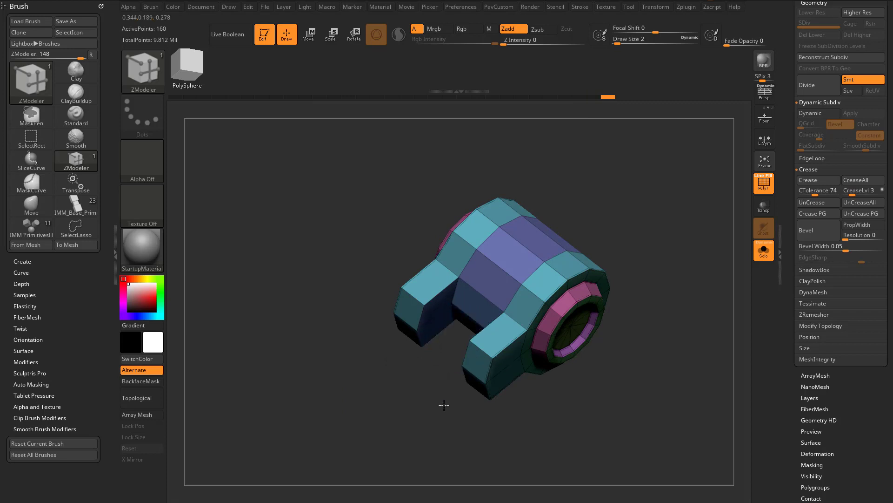
Turn Dynamic Subdiv back on and refine the creasing at the ends of the joint's two prongs.
mouse_move(640, 343)
mouse_down()
mouse_move(649, 253)
mouse_move(664, 291)
mouse_move(642, 338)
mouse_up()
key(2)
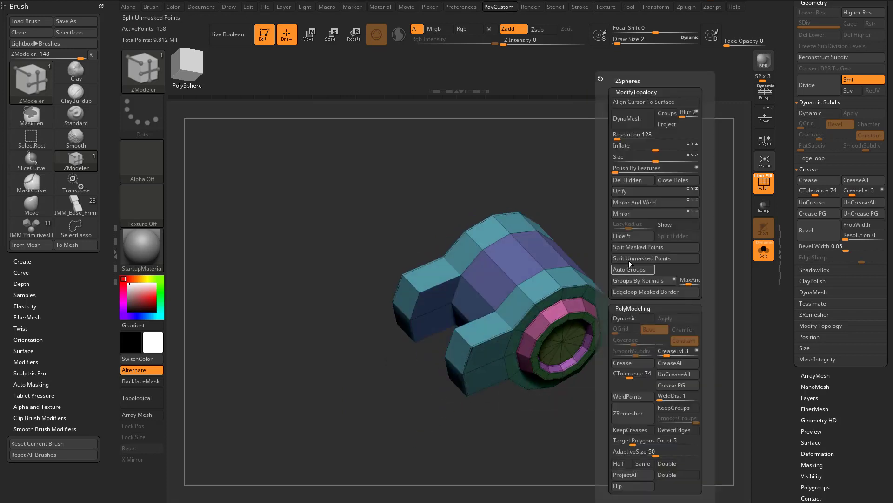
key(d)
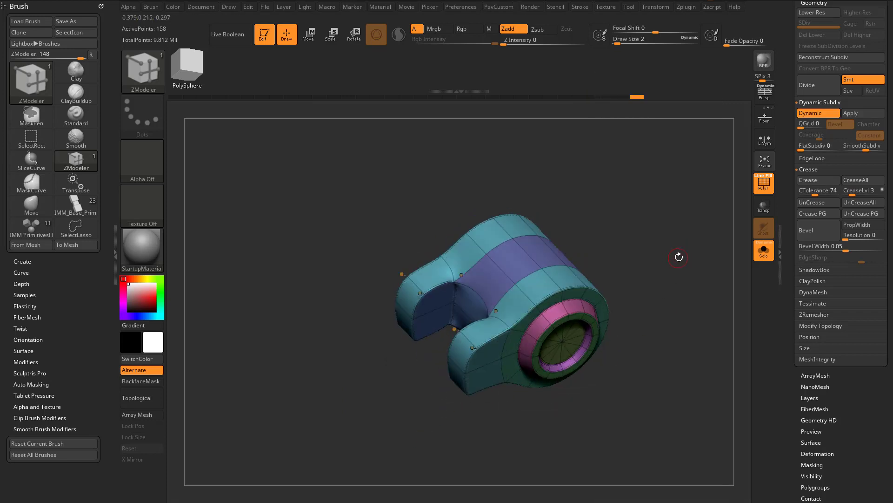
drag(683, 264, 671, 208)
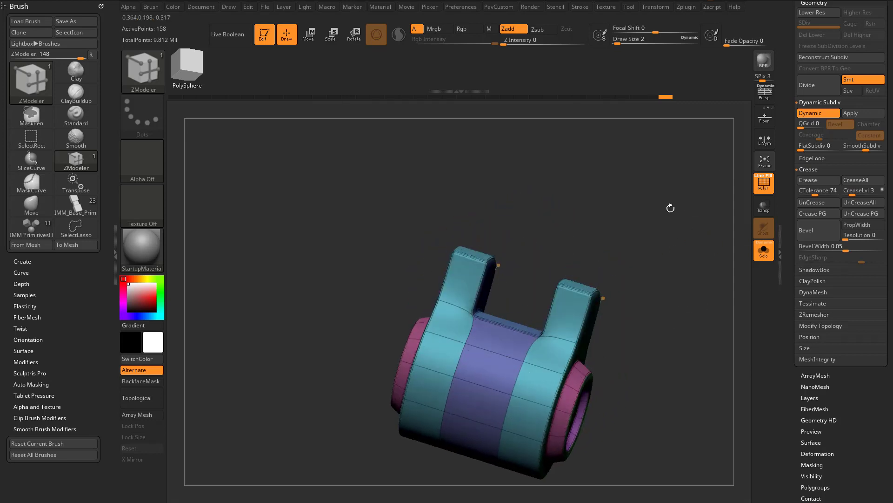
alt+click(573, 290)
drag(637, 265, 651, 294)
drag(679, 320, 702, 267)
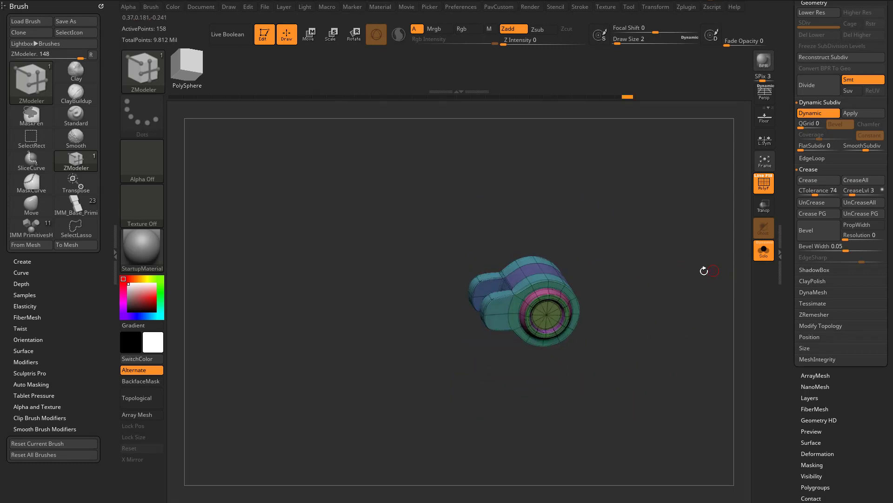
Show the whole skull again, set the draw size to 12 and bring the recess on the side of the cranium into view.
click(763, 250)
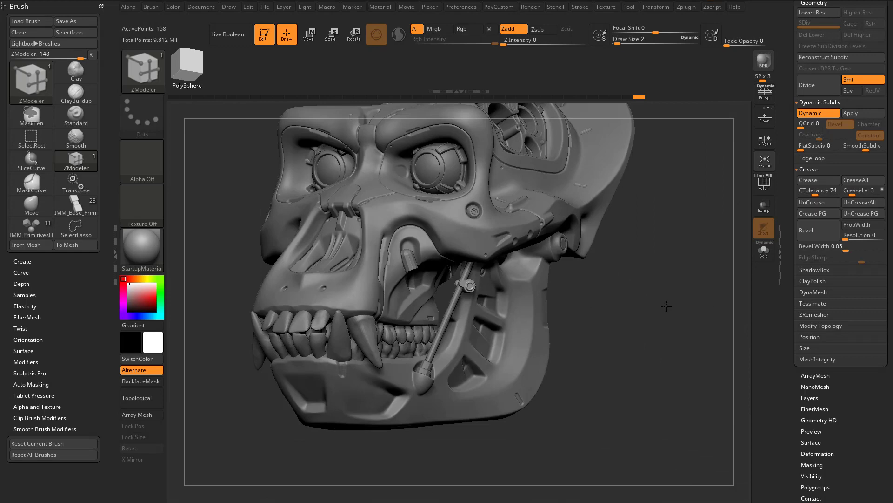
key(s)
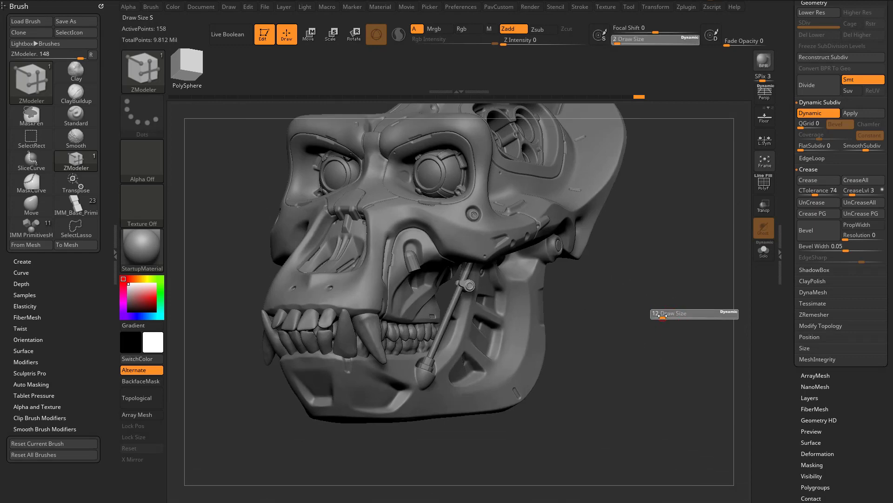
mouse_move(676, 338)
mouse_down()
mouse_move(718, 309)
mouse_move(642, 359)
mouse_move(708, 266)
mouse_move(667, 357)
mouse_move(664, 303)
mouse_move(674, 275)
mouse_up()
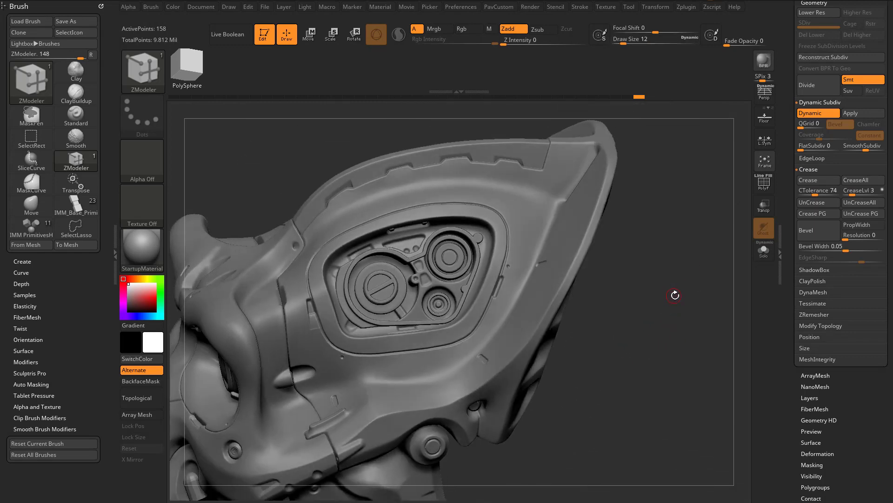
Insert a Cylinder12 primitive from the base primitives insert brush over the largest disc in the cranium's side recess.
key(2)
key(m)
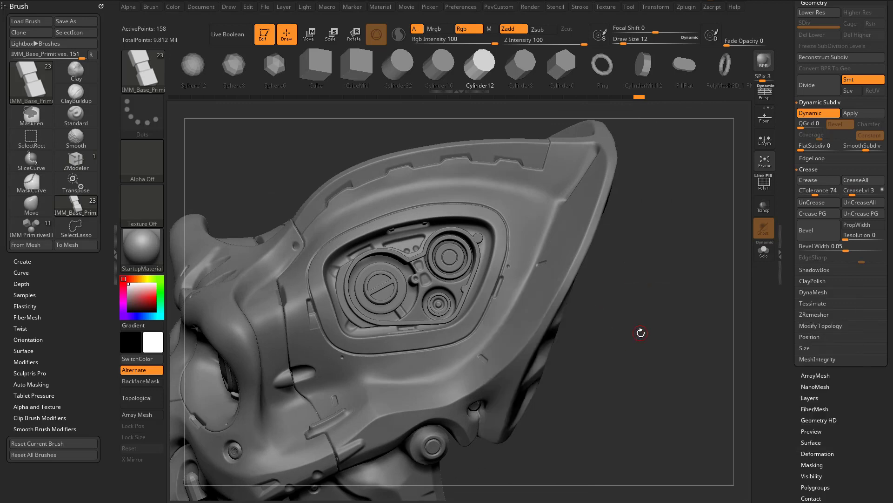
key(m)
click(535, 394)
drag(392, 301, 407, 318)
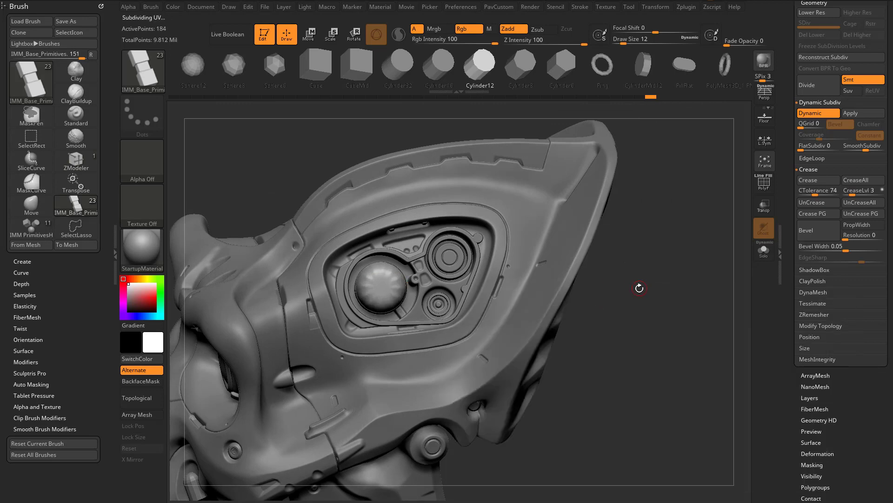
Split the inserted cylinder into its own subtool and show it unsubdivided with its polyframe.
mouse_move(640, 289)
mouse_down()
mouse_move(674, 261)
mouse_move(604, 310)
mouse_move(612, 231)
mouse_move(619, 261)
mouse_move(650, 286)
mouse_move(613, 348)
mouse_move(634, 270)
mouse_up()
key(space)
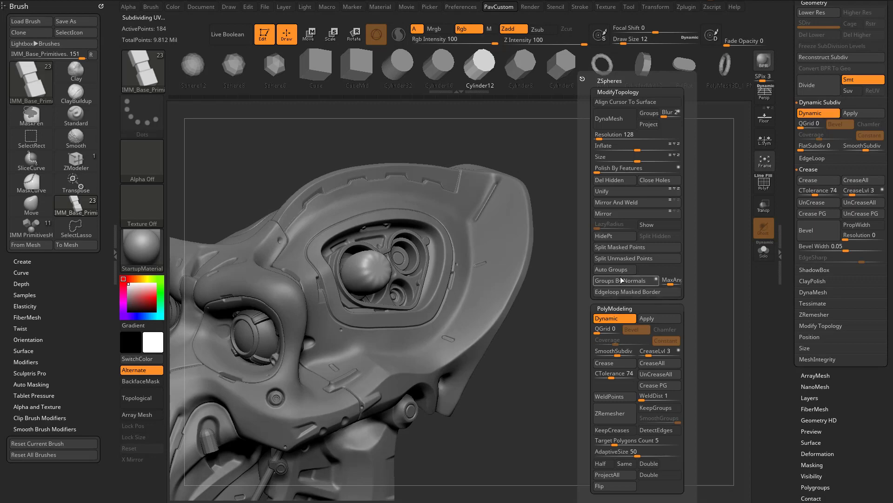
drag(612, 236, 680, 270)
key(shift+d)
click(763, 185)
drag(749, 256, 742, 261)
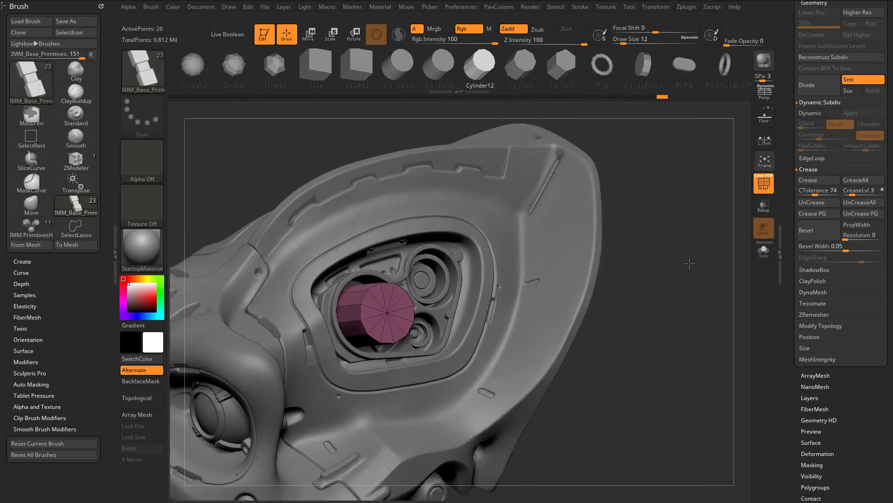
Fit the cylinder into the largest circular socket and place a single copy over the upper smaller socket, undoing the extra duplicate.
key(w)
drag(339, 311, 399, 310)
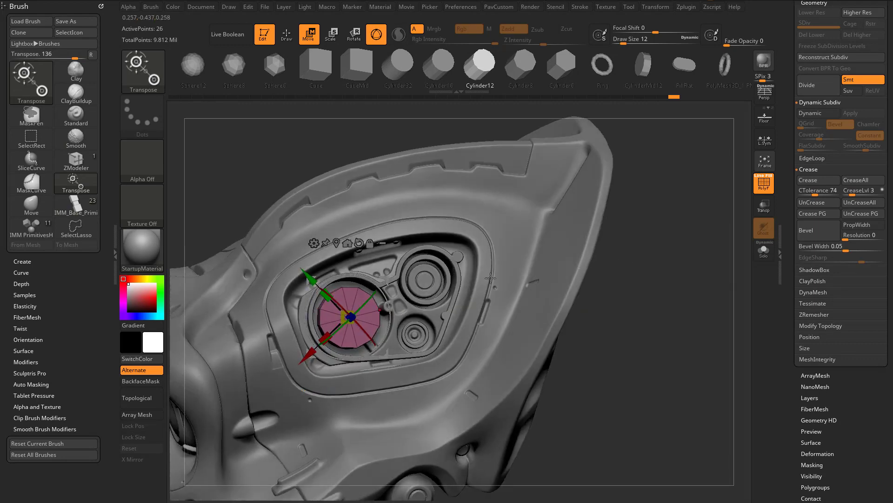
ctrl+drag(306, 355, 386, 318)
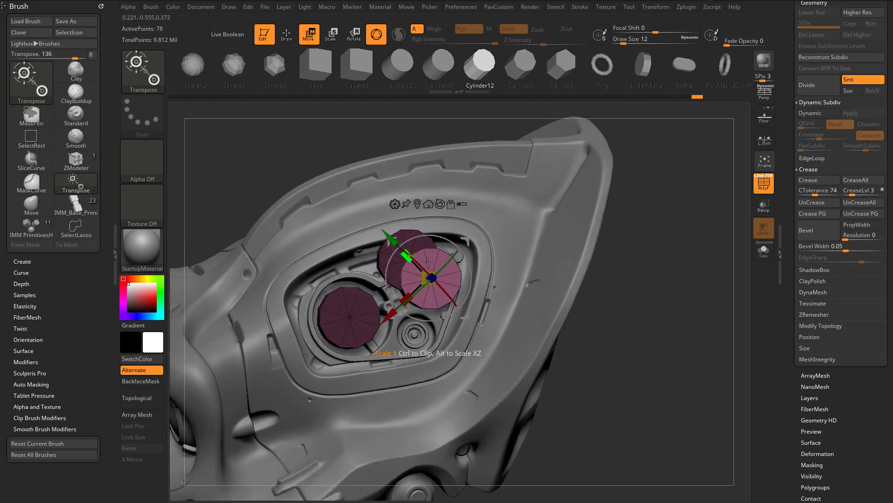
key(ctrl+z)
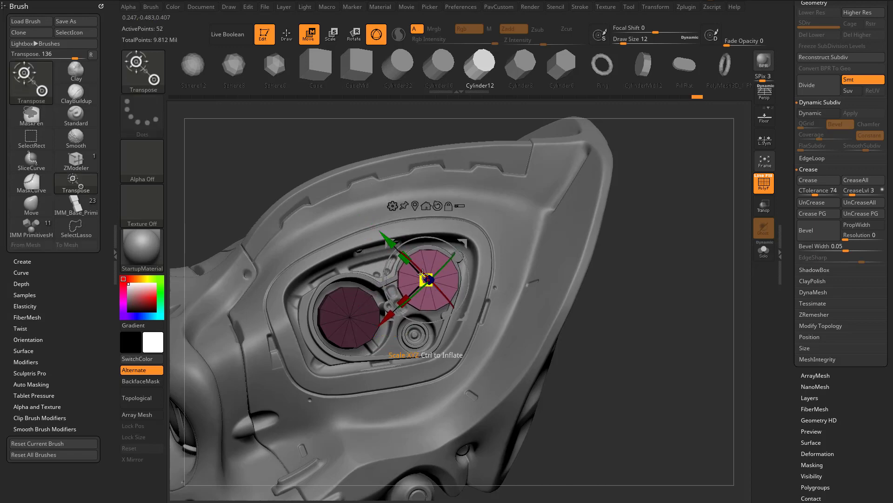
Scale the copied cylinder down to fit the upper smaller socket and place a further reduced copy in the small socket below it.
drag(642, 269, 589, 270)
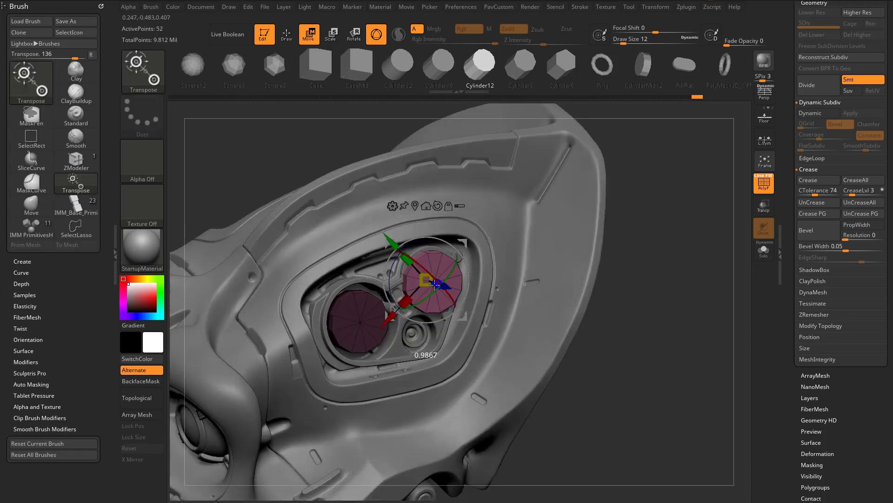
drag(435, 284, 426, 283)
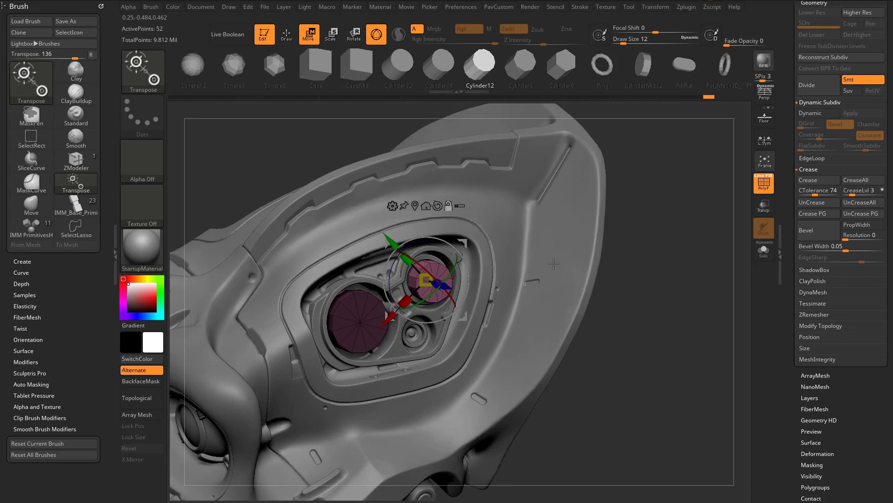
drag(554, 263, 512, 284)
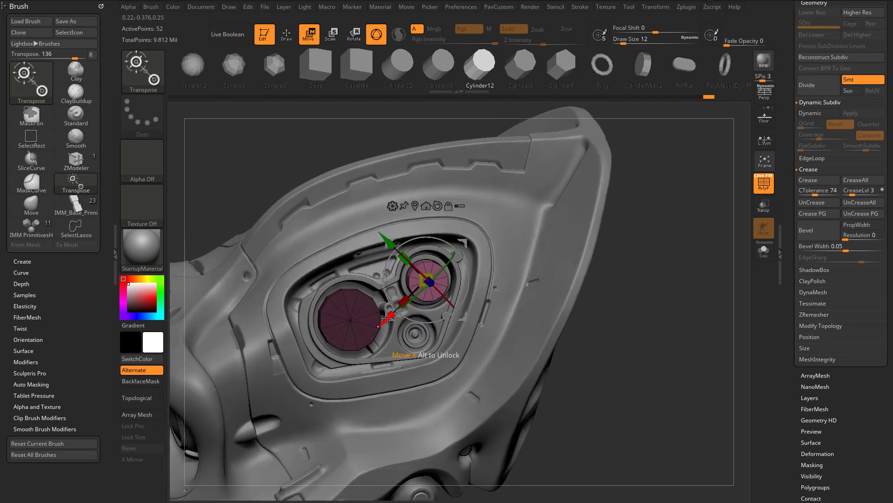
drag(388, 317, 368, 298)
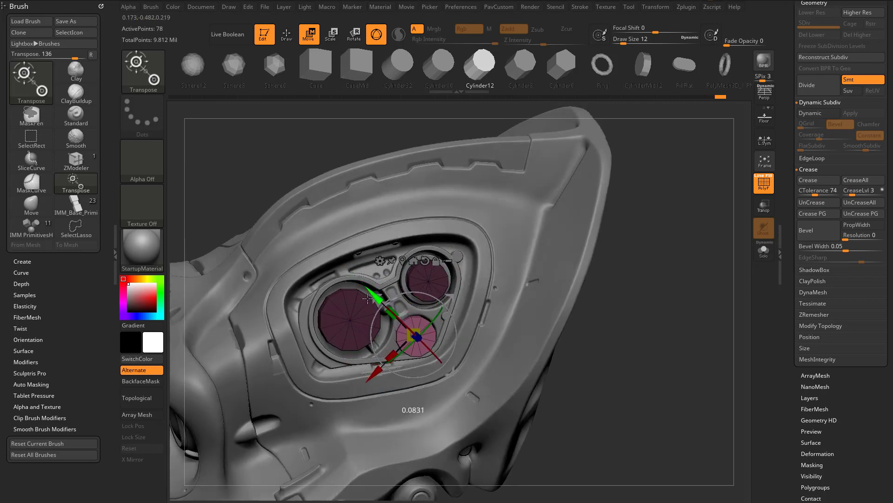
drag(608, 306, 630, 304)
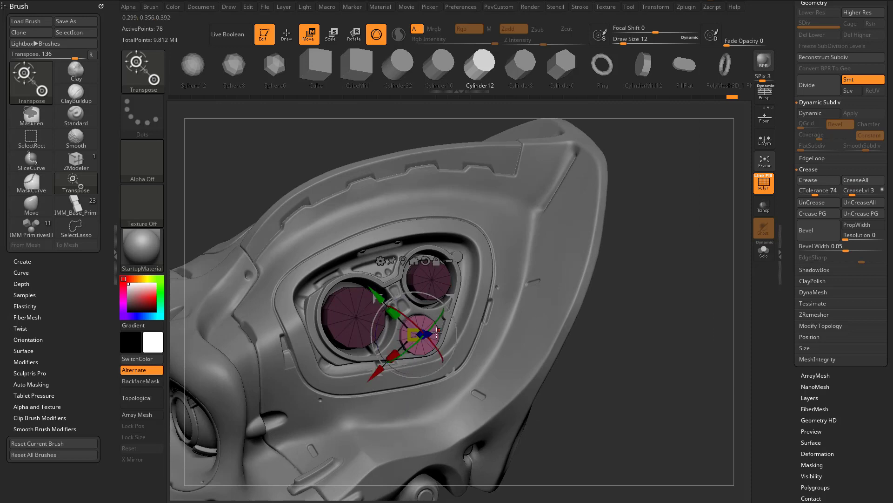
drag(470, 326, 519, 326)
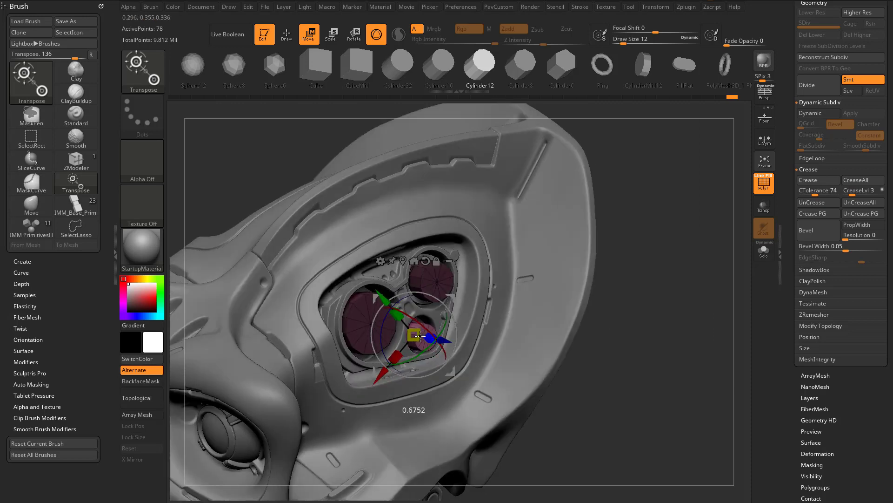
Isolate the three socket cylinders and set the ZModeler brush's edge action to Bevel.
key(q)
mouse_move(621, 298)
mouse_down()
mouse_move(654, 303)
mouse_move(684, 281)
mouse_move(680, 313)
mouse_move(531, 215)
mouse_move(602, 271)
mouse_up()
click(763, 251)
key(b)
key(z)
key(m)
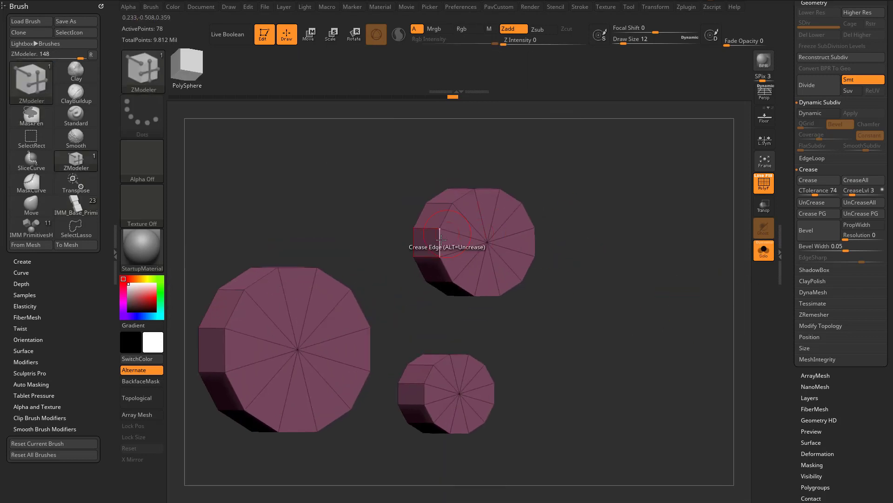
key(space)
click(352, 251)
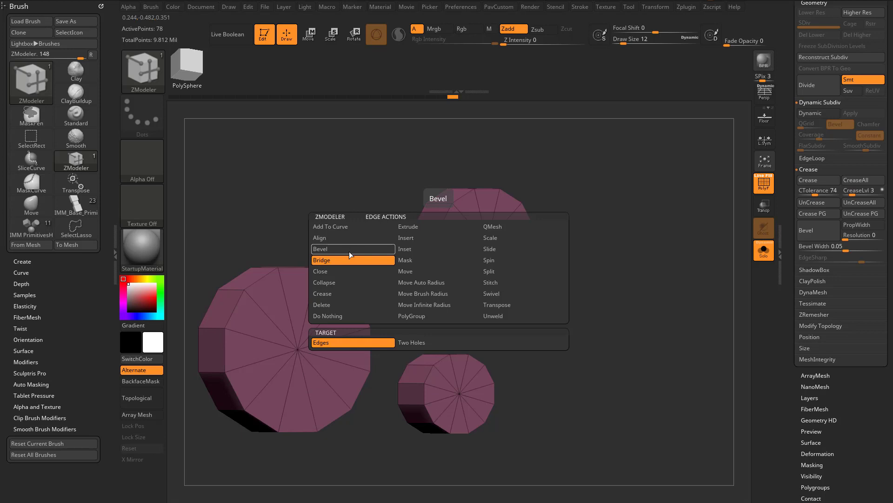